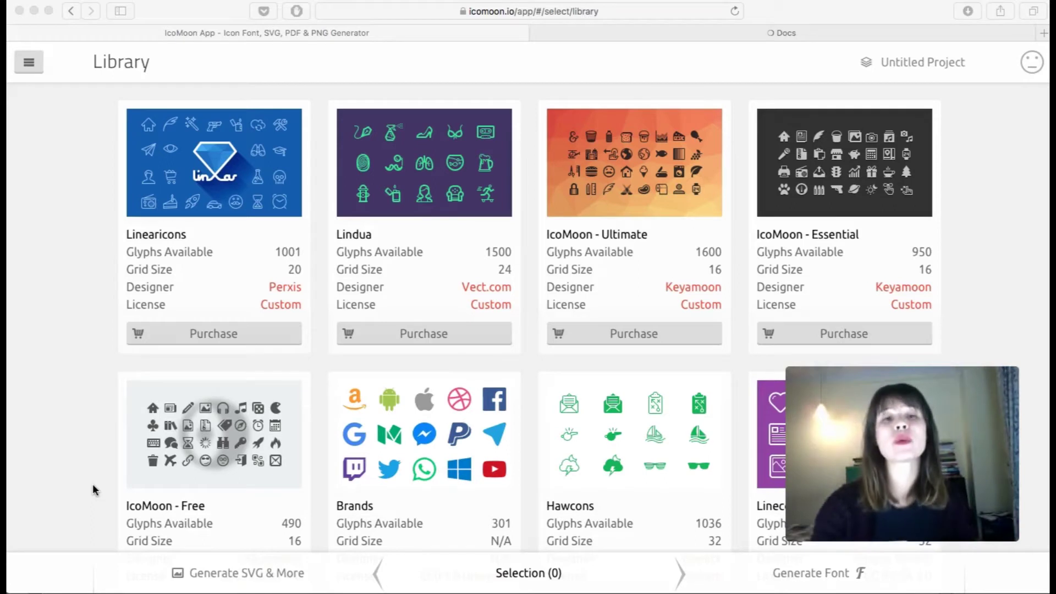
Add the IcoMoon - Free icon set to the project.
scroll(92, 483, "down", 3)
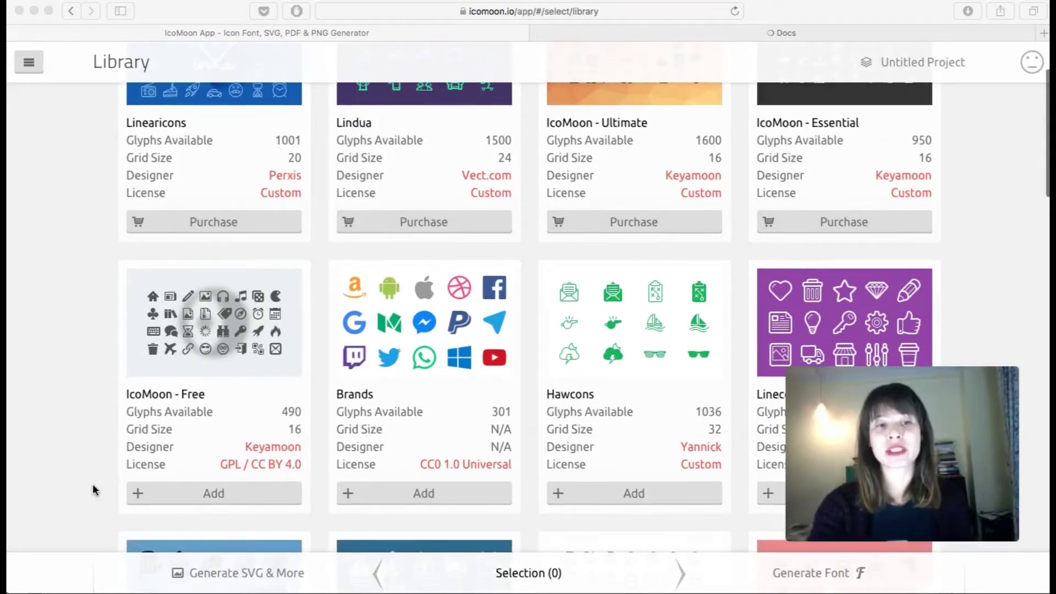
scroll(92, 483, "down", 3)
scroll(92, 483, "down", 5)
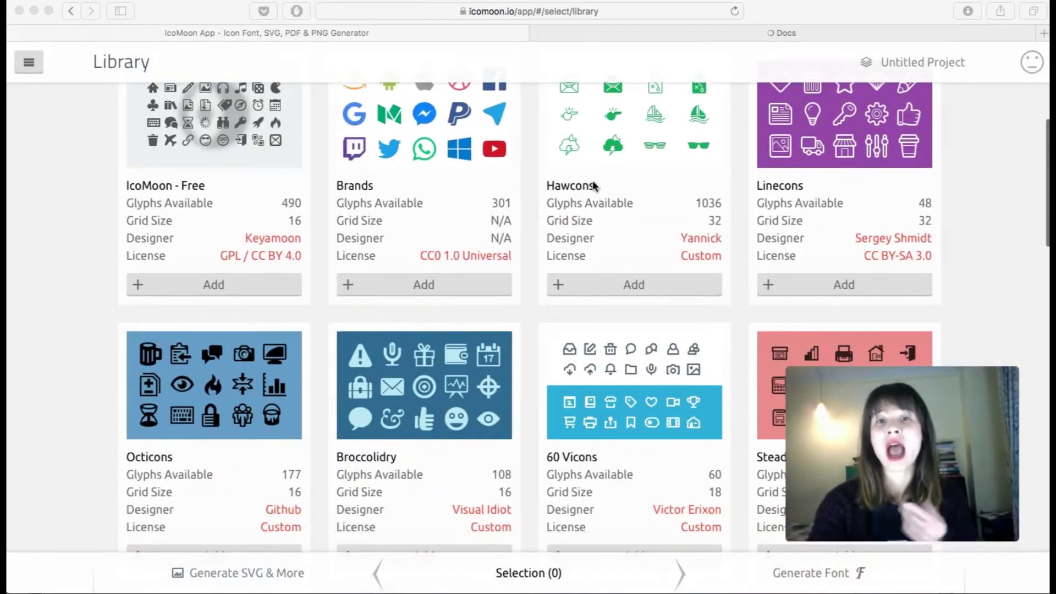
scroll(641, 187, "down", 8)
scroll(648, 187, "down", 7)
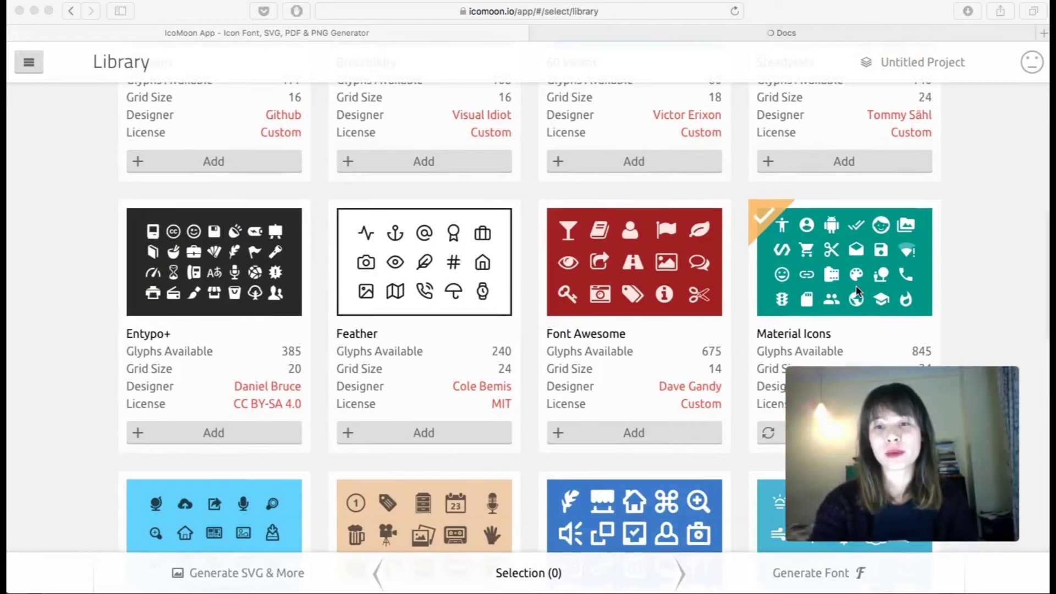
scroll(856, 285, "down", 7)
scroll(856, 285, "up", 4)
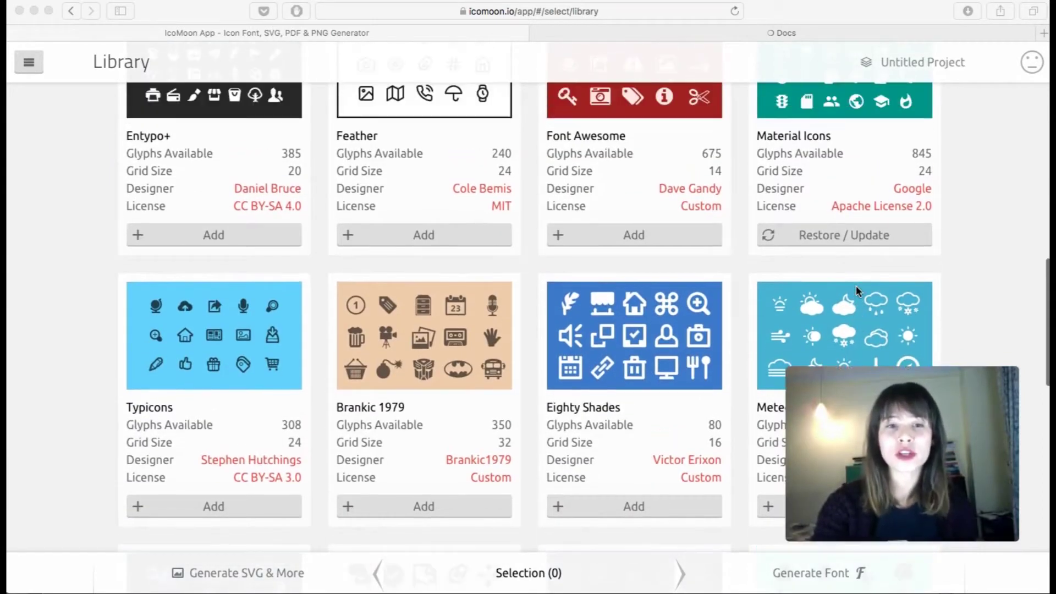
scroll(856, 290, "down", 8)
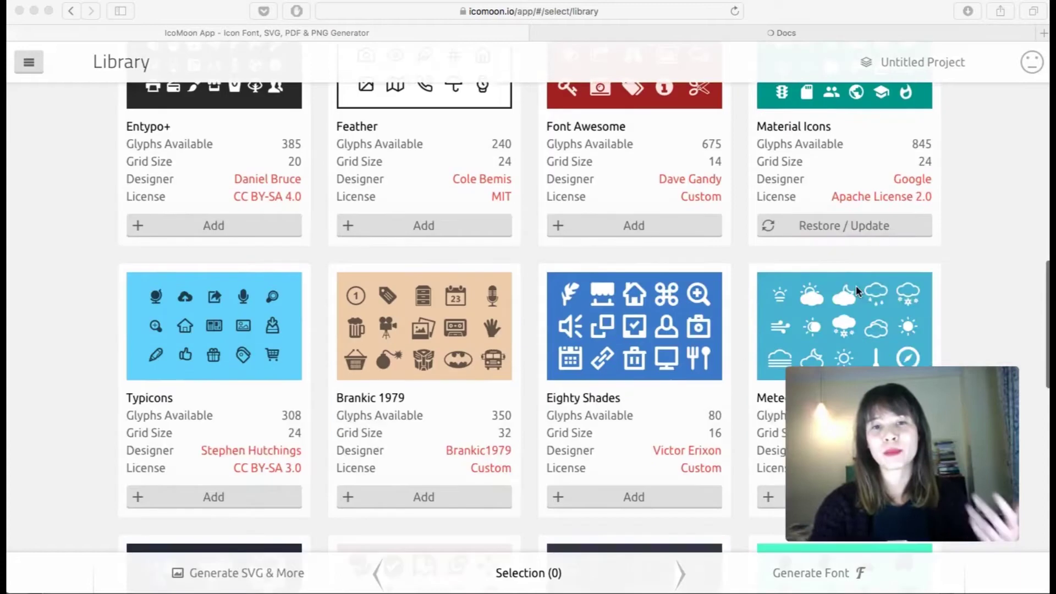
scroll(859, 295, "down", 2)
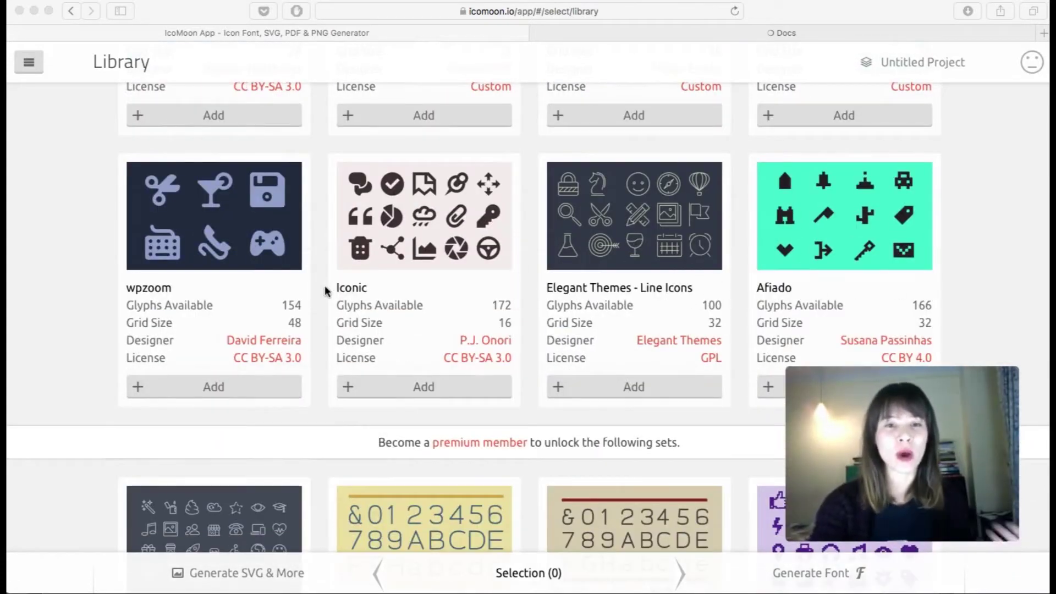
scroll(381, 297, "up", 5)
scroll(381, 301, "up", 20)
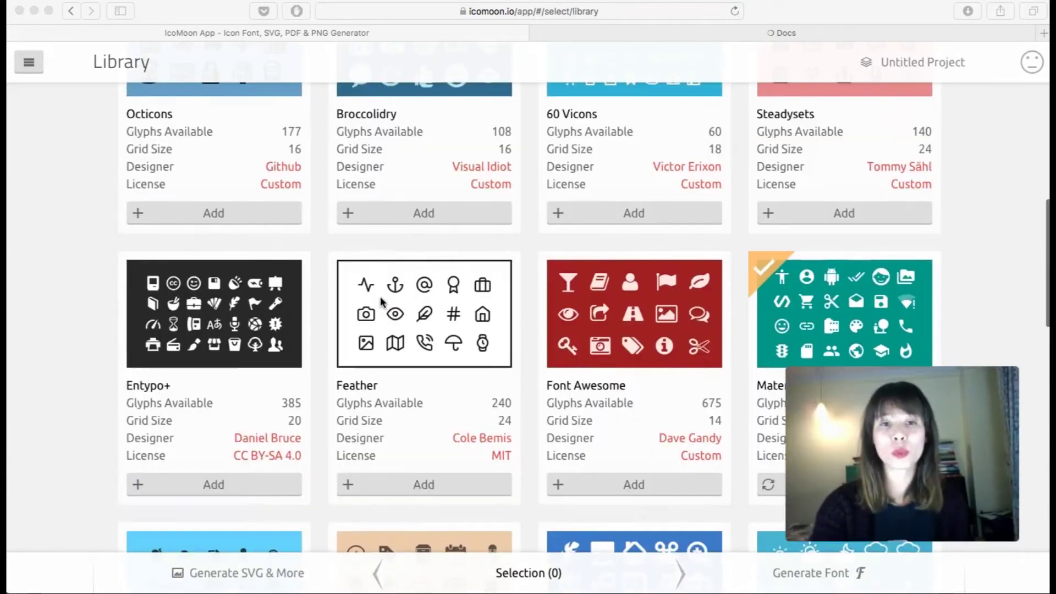
scroll(381, 301, "up", 2)
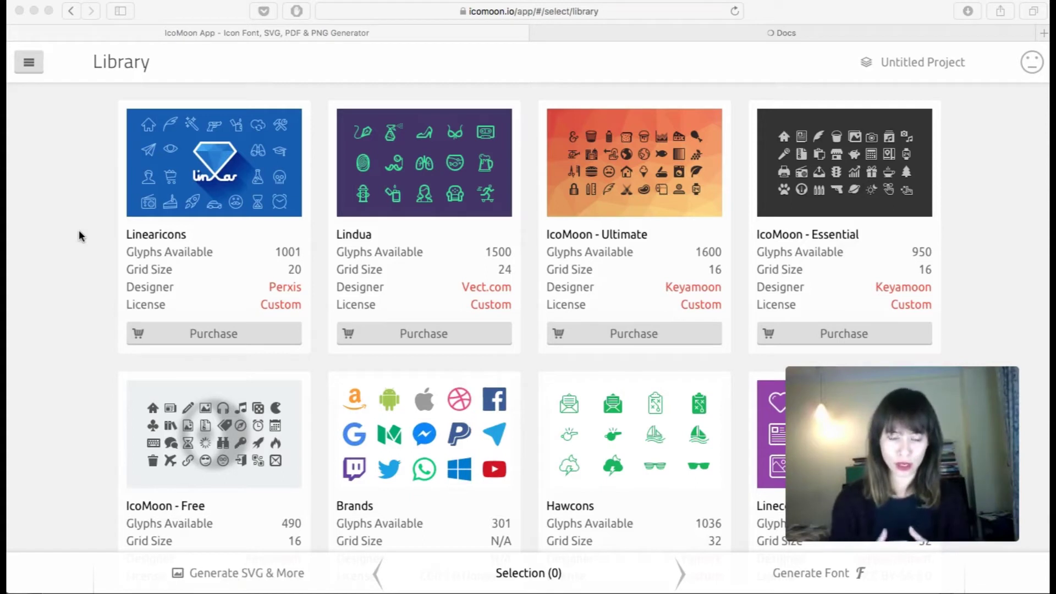
scroll(79, 230, "down", 5)
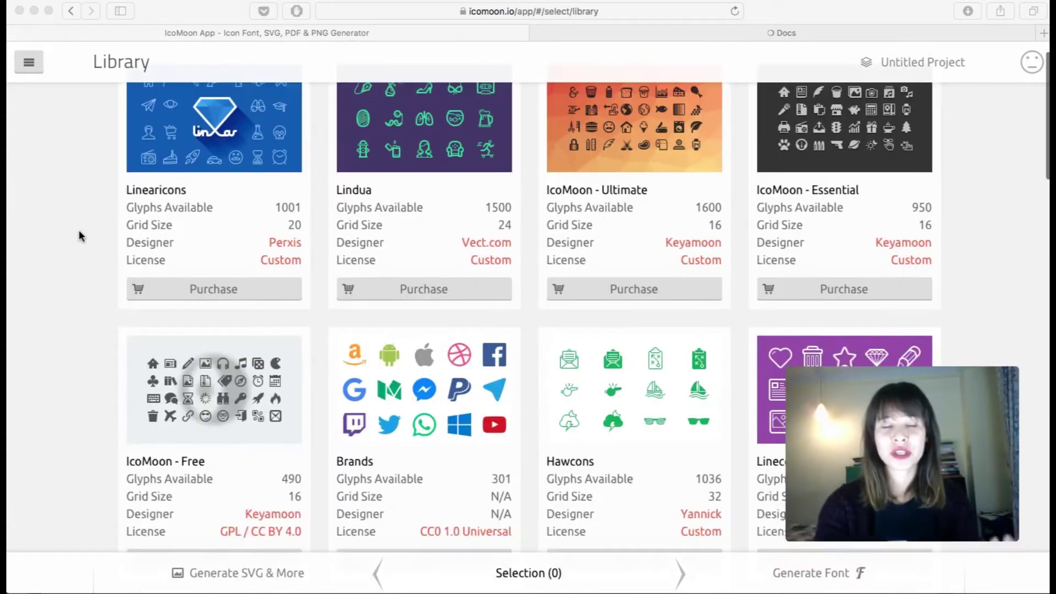
scroll(78, 230, "down", 3)
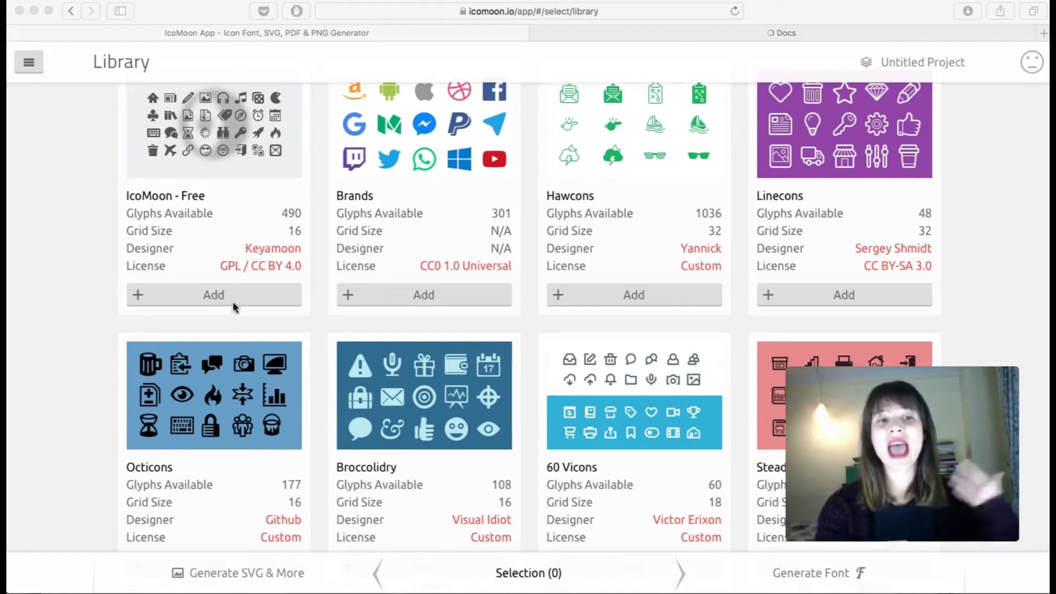
left_click(60, 275)
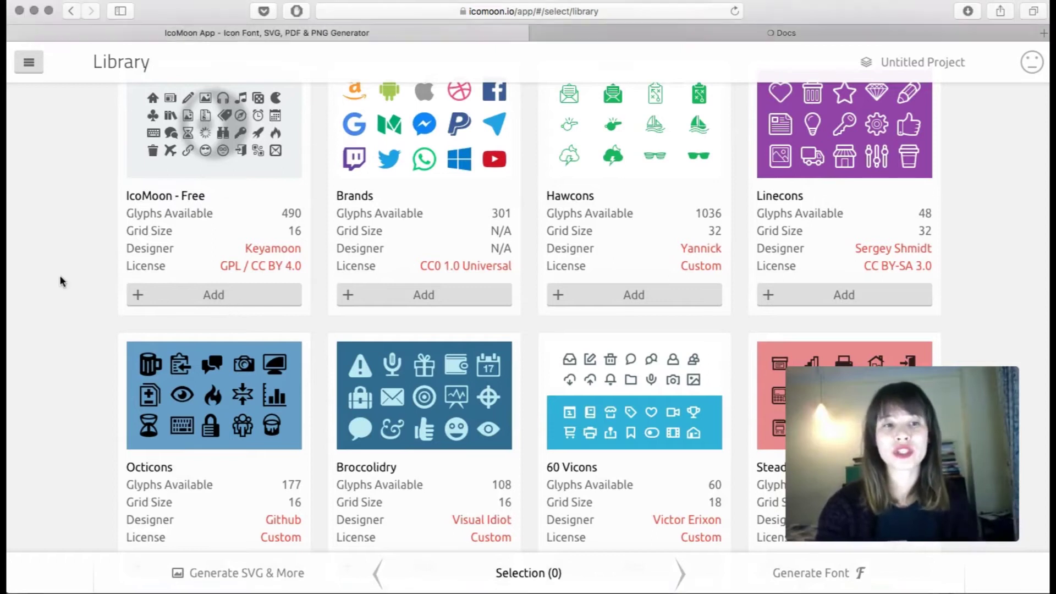
left_click(184, 300)
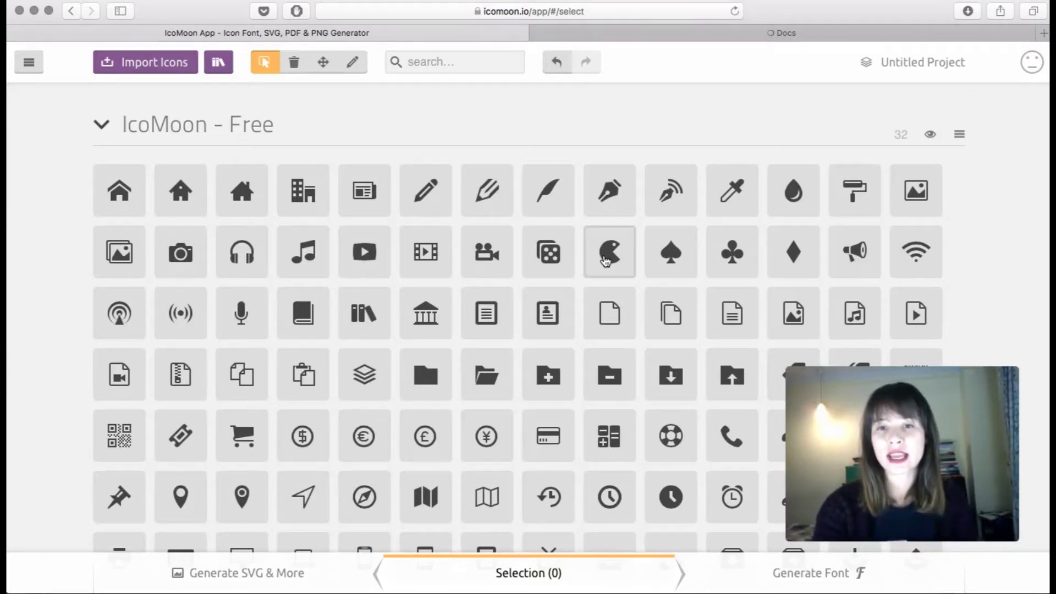
Pick the spade, open-folder and map icons from IcoMoon - Free.
left_click(660, 258)
left_click(487, 375)
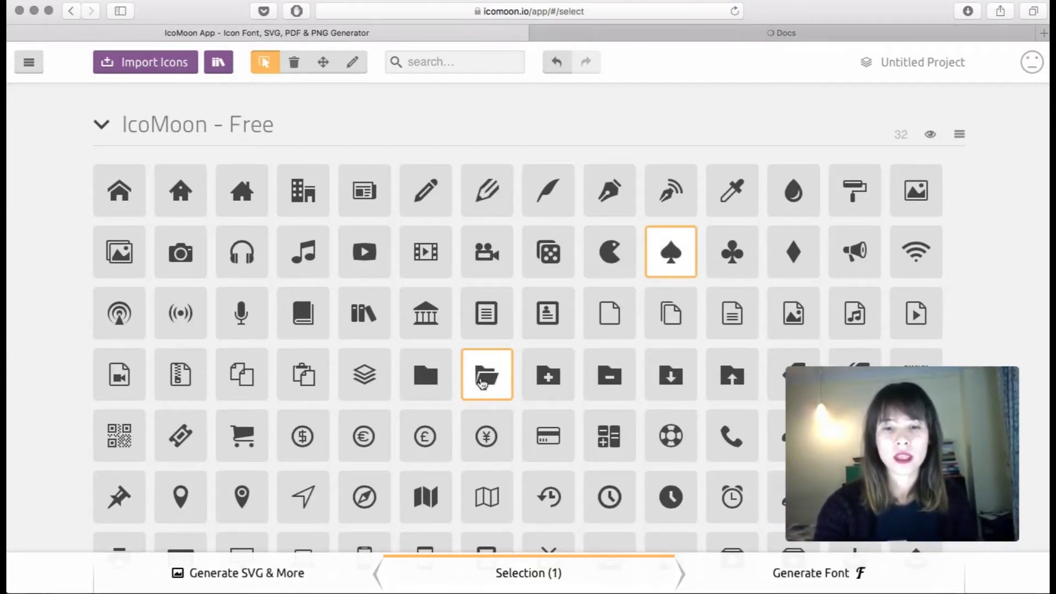
left_click(487, 495)
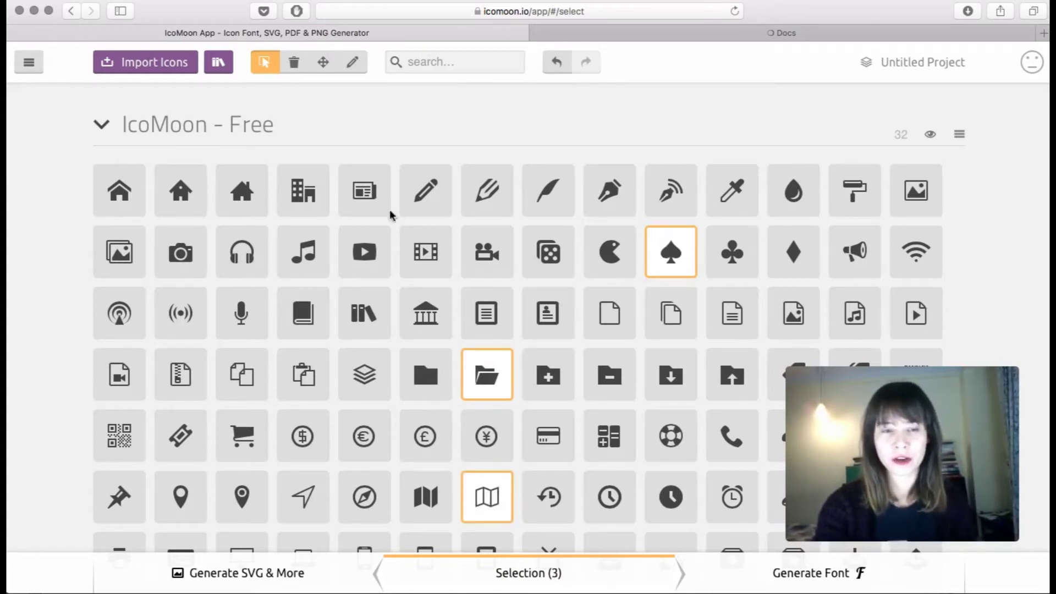
Collapse IcoMoon - Free and pick cc, cloud-download, devices and crop-rotate from Material Icons.
left_click(99, 127)
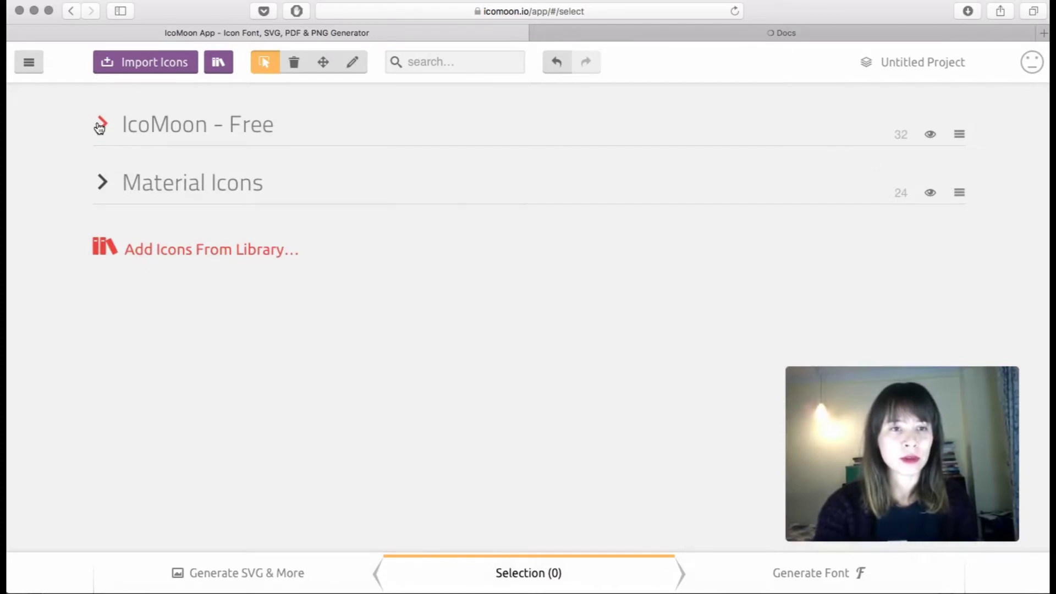
left_click(107, 185)
scroll(434, 440, "down", 4)
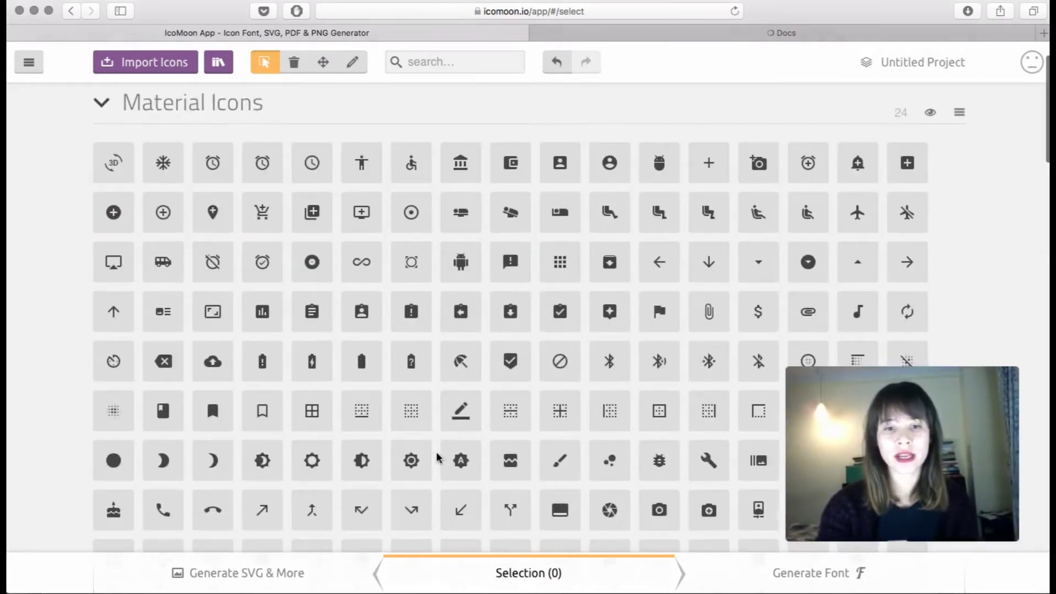
left_click(413, 481)
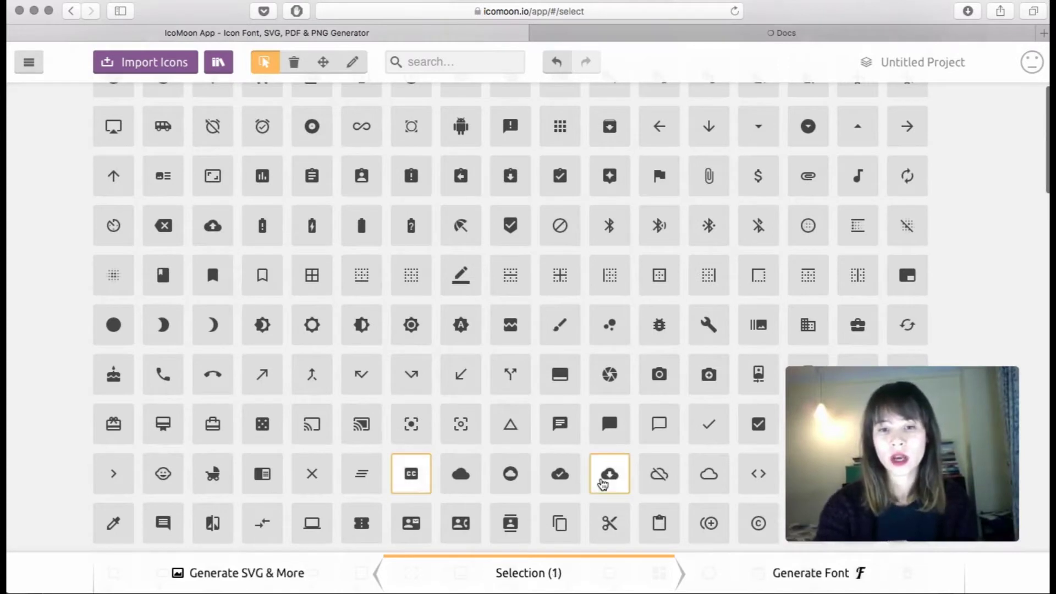
left_click(602, 487)
scroll(600, 489, "down", 3)
left_click(519, 476)
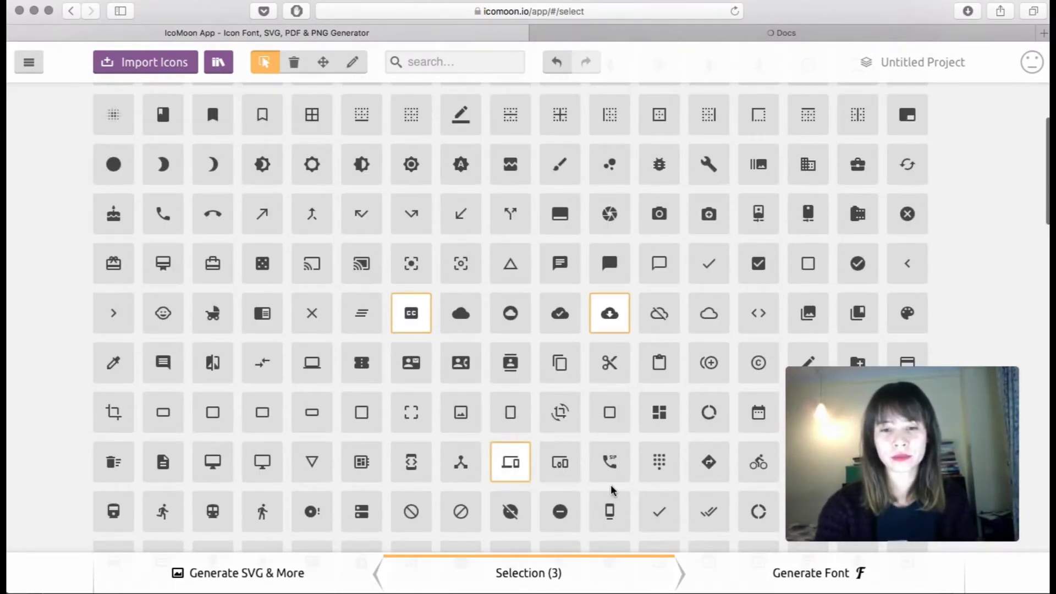
left_click(551, 416)
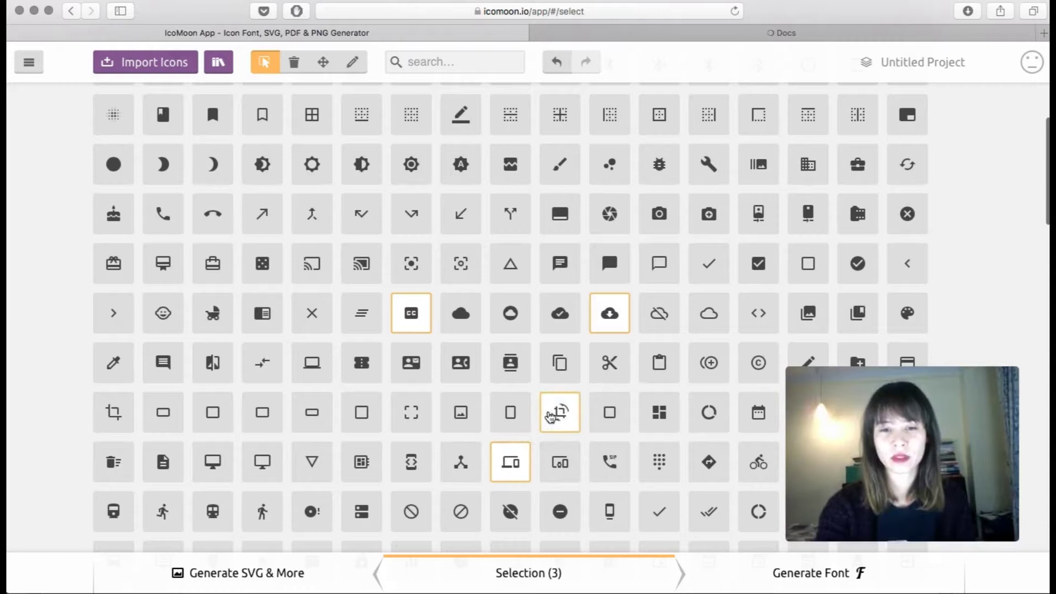
scroll(351, 388, "down", 15)
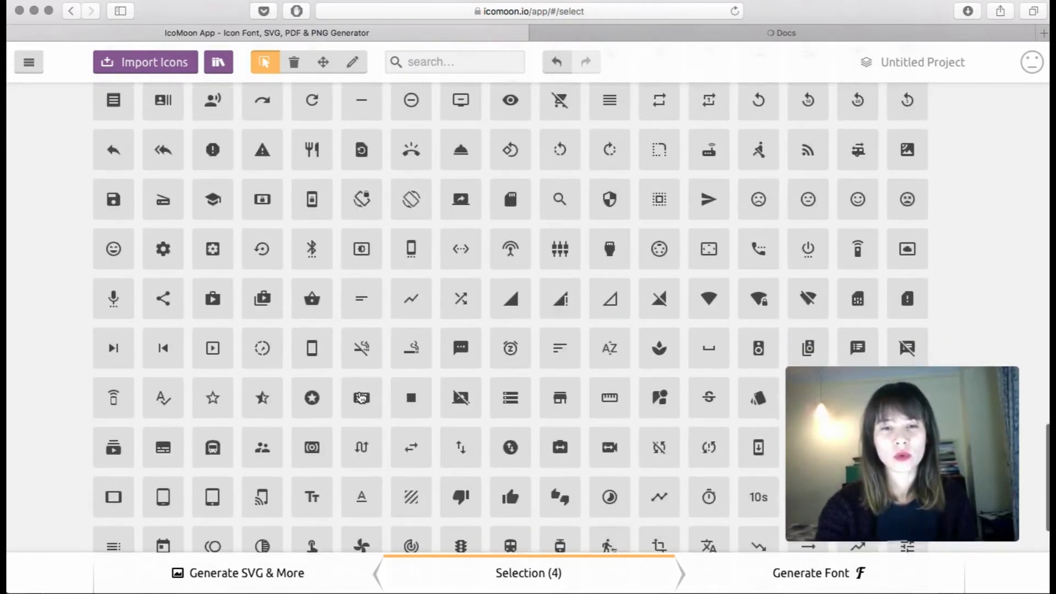
Add the Elegant Themes - Line Icons set from the library.
left_click(220, 504)
scroll(512, 325, "down", 6)
scroll(510, 325, "down", 8)
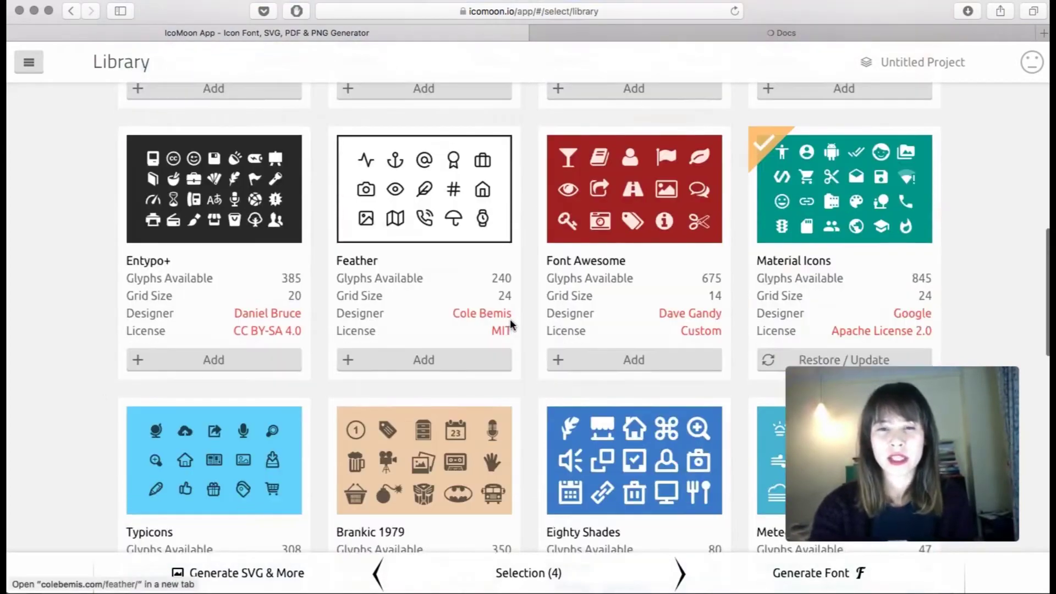
scroll(510, 324, "down", 2)
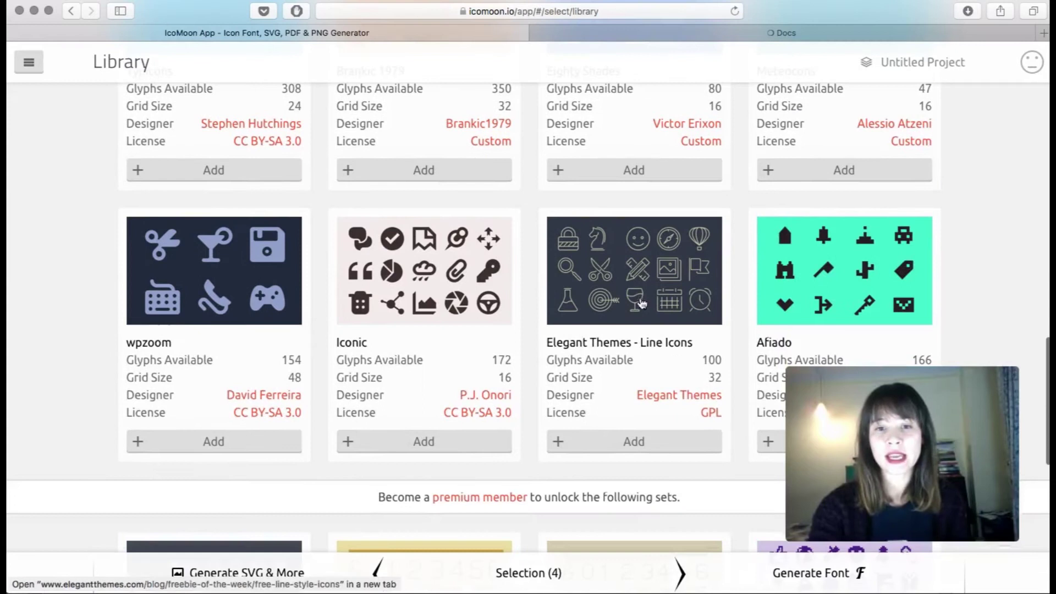
left_click(628, 442)
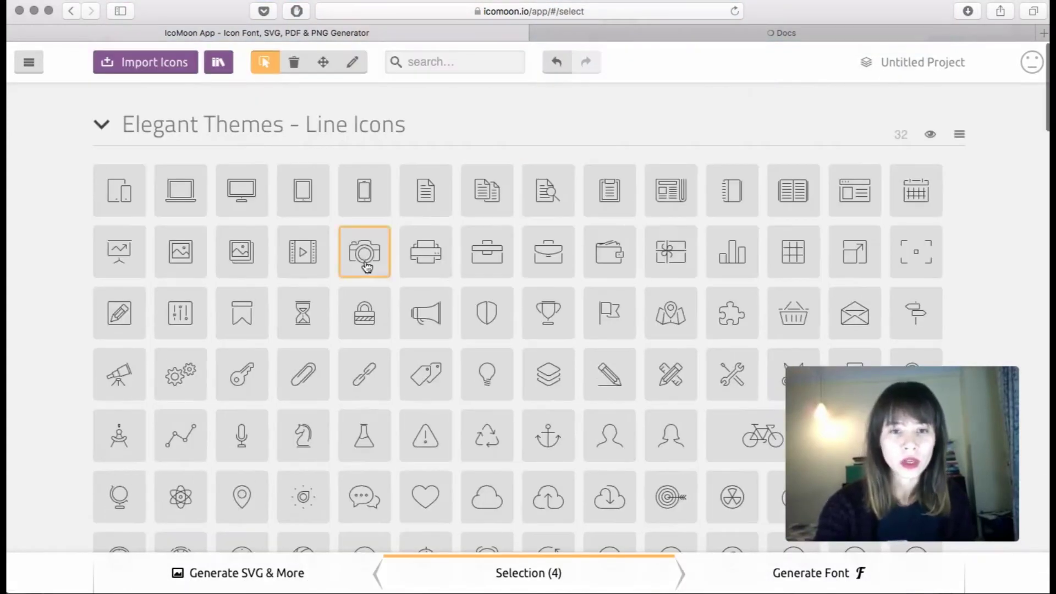
Pick camera, lightbulb, paperclip, two more outline icons and the smiley, bringing the selection to 10.
left_click(367, 266)
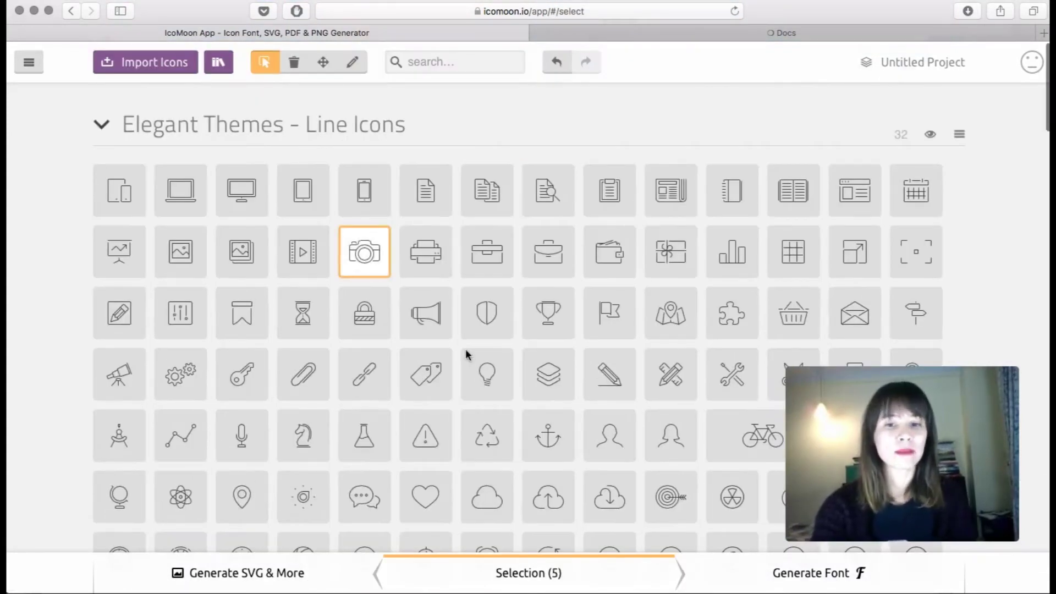
left_click(487, 371)
left_click(285, 376)
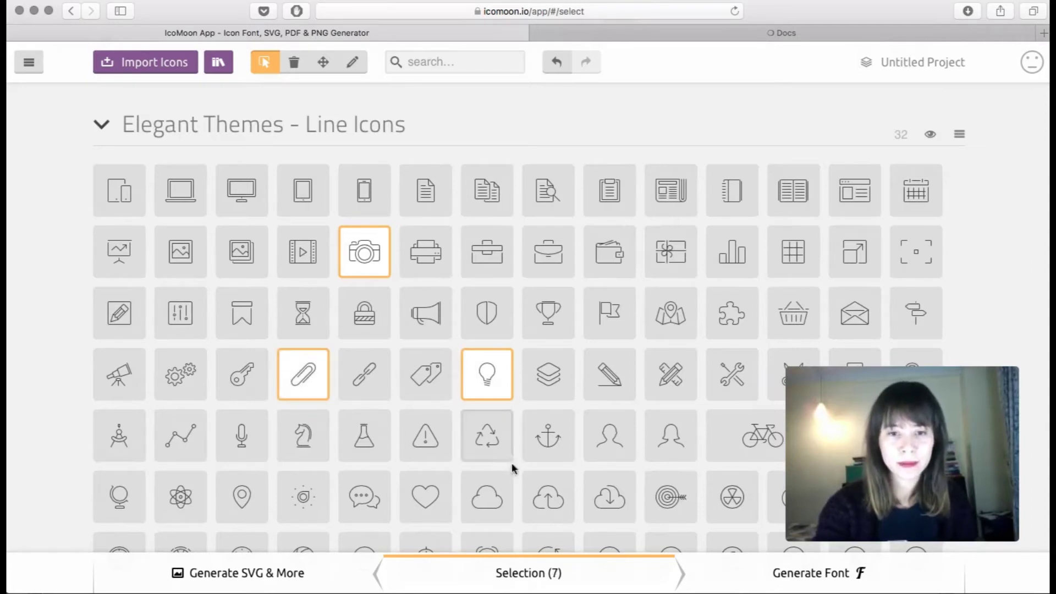
left_click(425, 493)
left_click(302, 492)
scroll(582, 420, "down", 5)
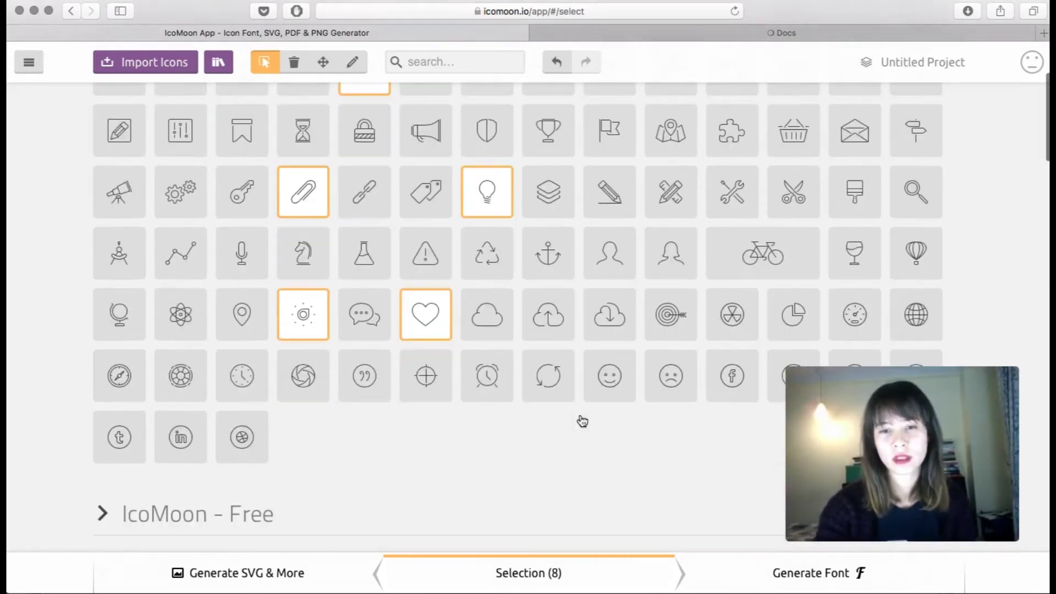
left_click(608, 322)
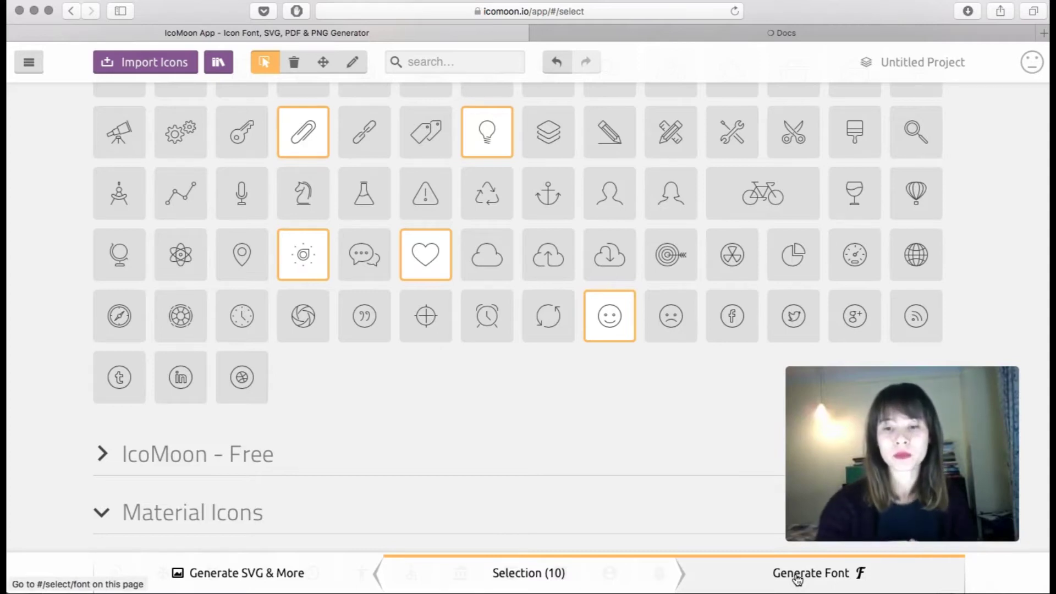
Generate the font from the selected icons and review its glyph list.
left_click(797, 577)
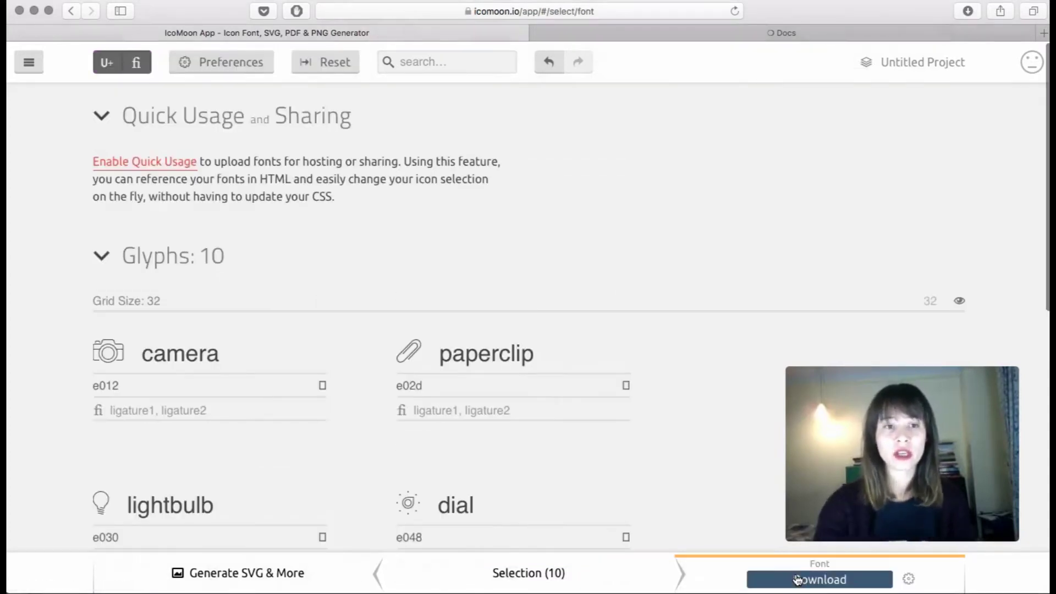
scroll(707, 282, "down", 5)
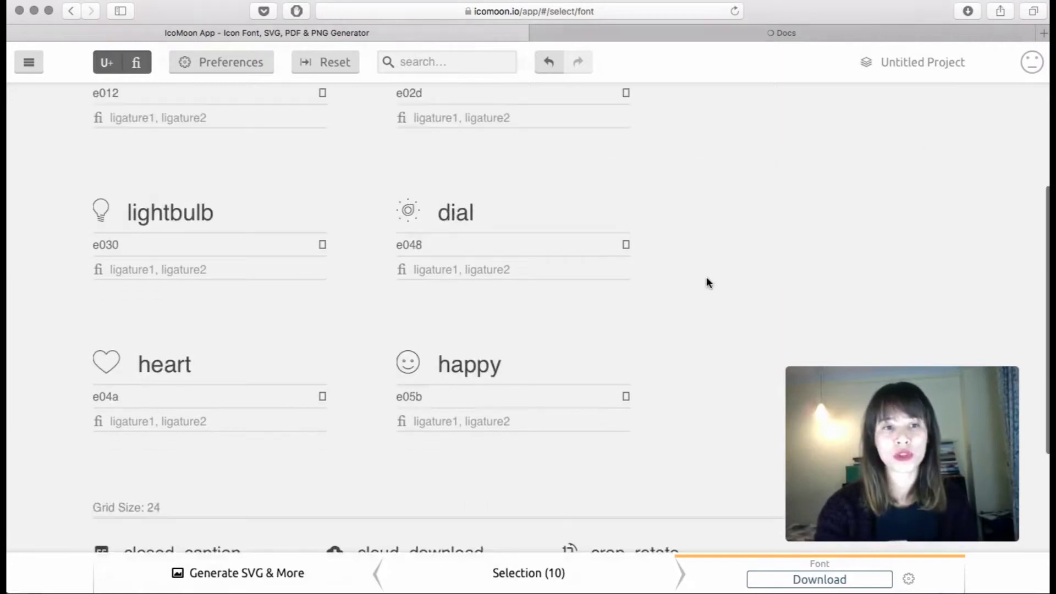
scroll(708, 283, "down", 5)
scroll(709, 282, "up", 10)
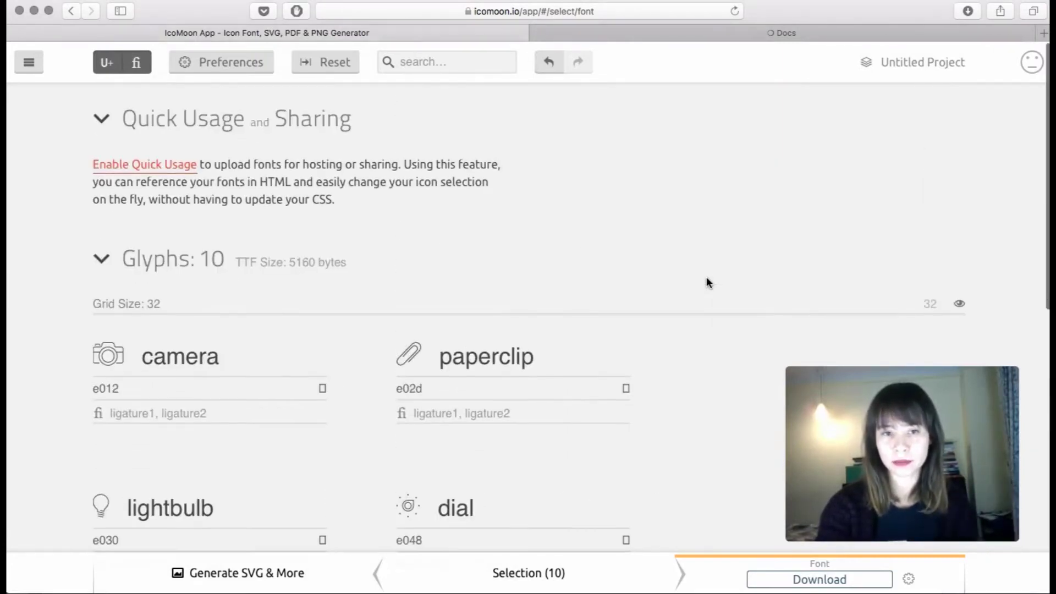
scroll(708, 283, "down", 8)
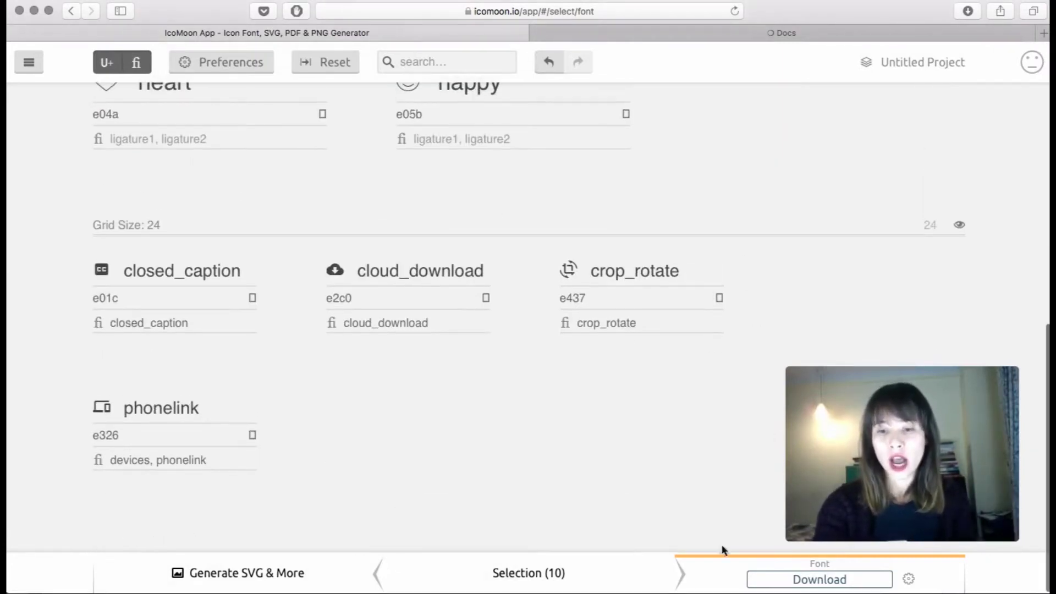
Check the font preferences, then download the font as icomoon.zip.
left_click(909, 580)
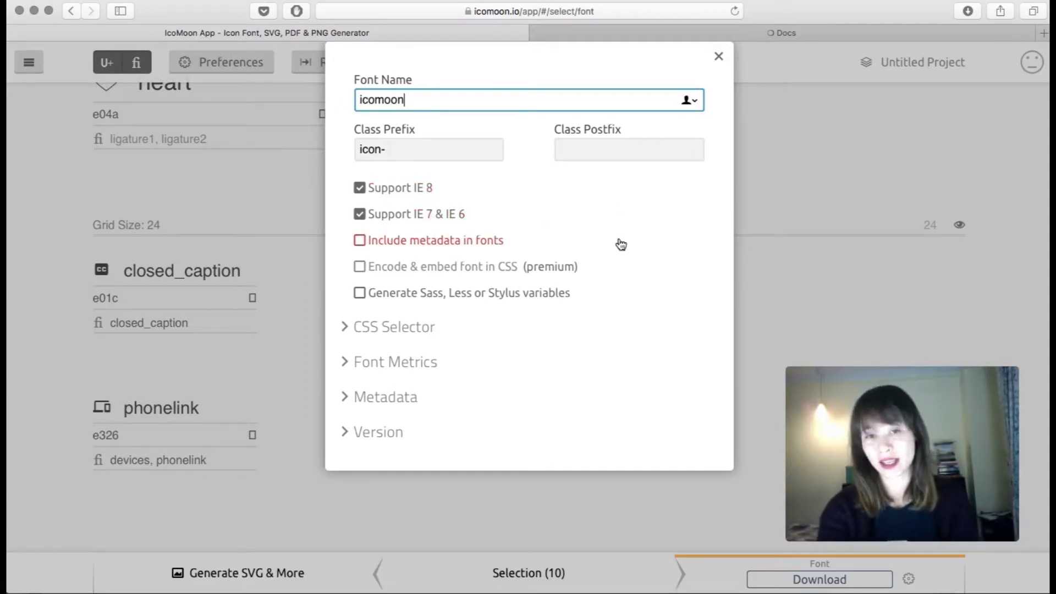
left_click(719, 56)
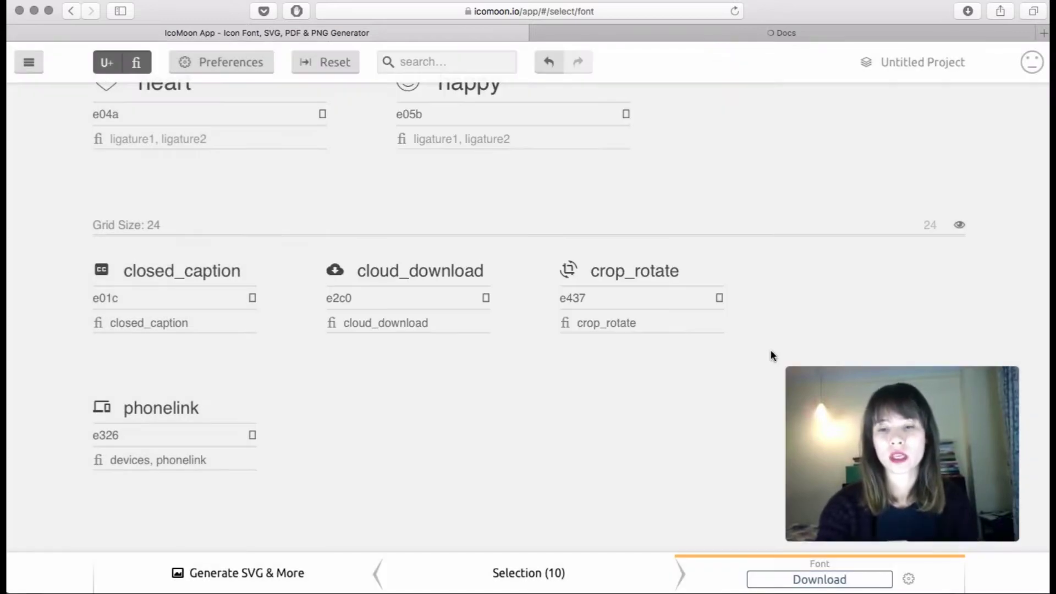
left_click(800, 582)
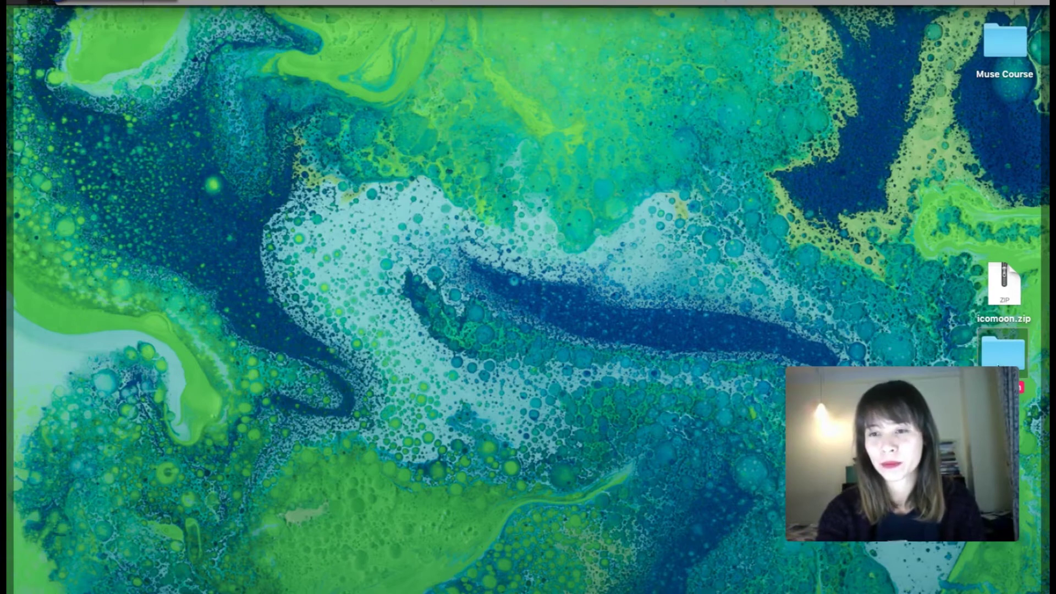
Reveal the eot, svg, ttf and woff files in icomoon's fonts folder, then return to Muse.
double_click(1004, 352)
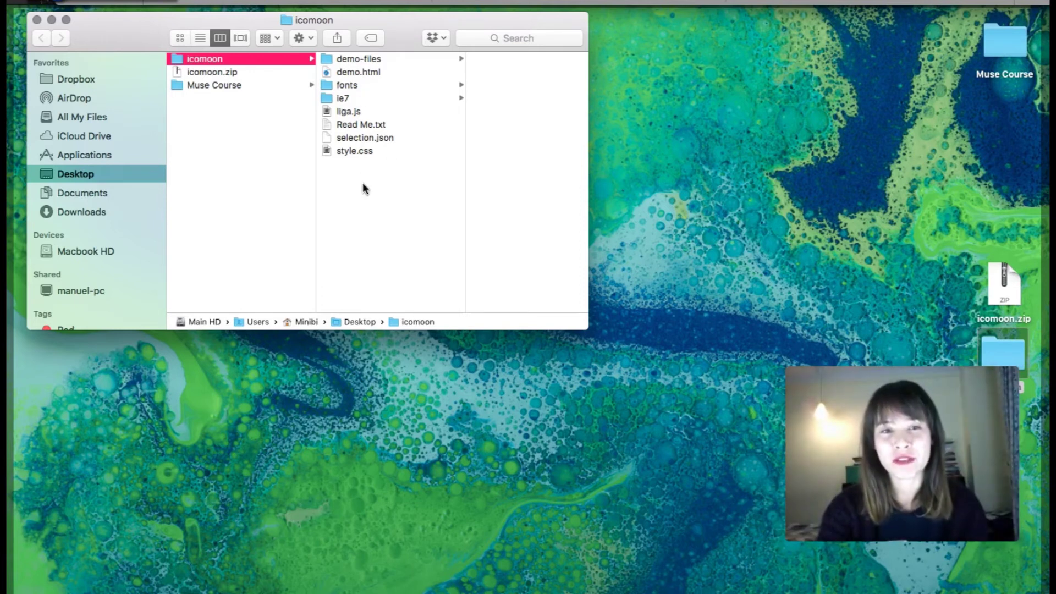
left_click(351, 87)
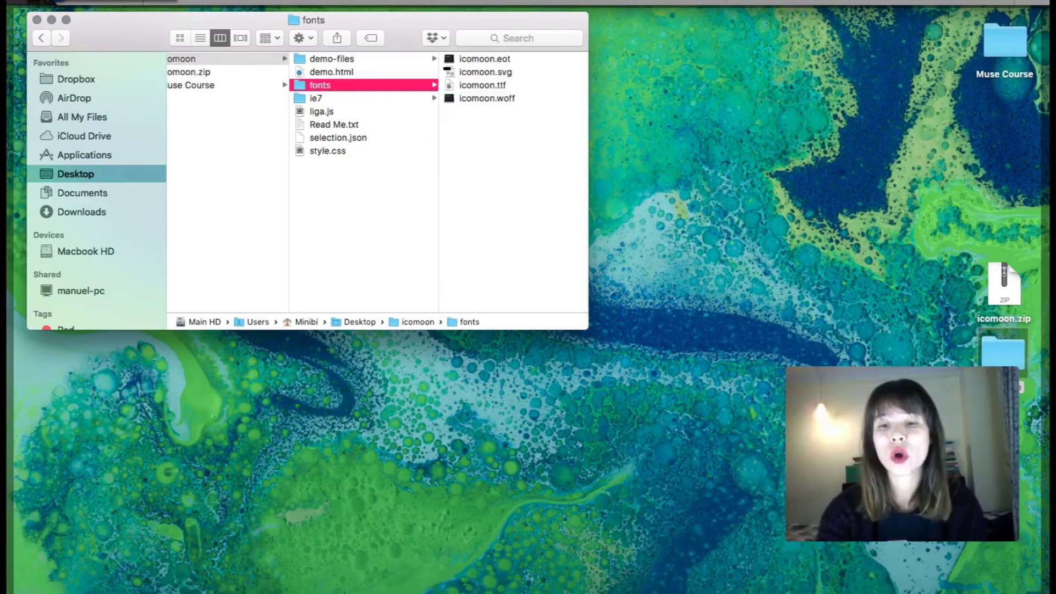
left_click(776, 587)
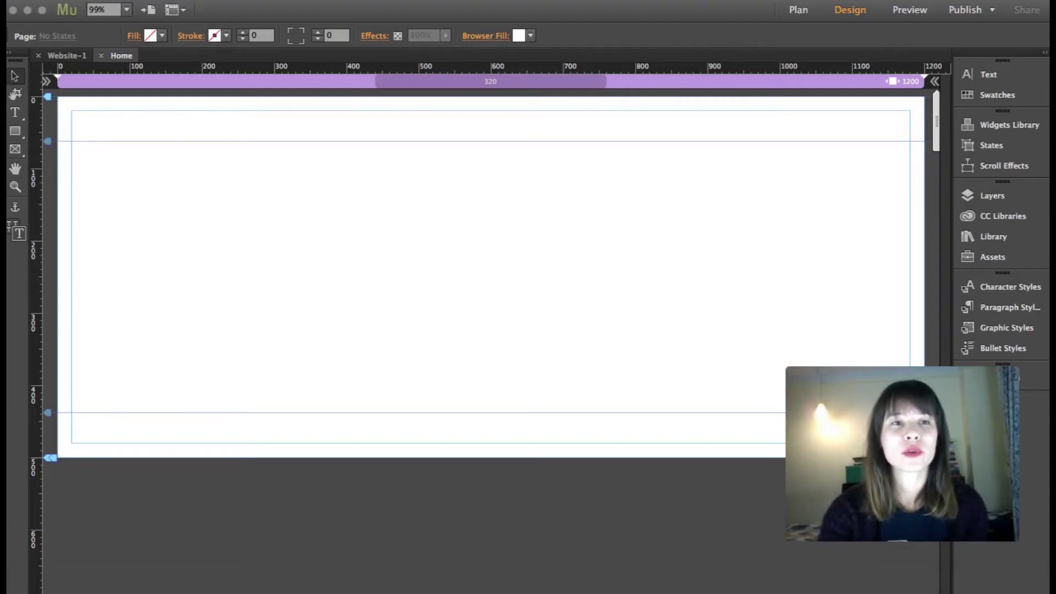
Open the Add Self-Hosted Web Fonts dialog from File > Add/Remove Web Fonts.
left_click(140, 2)
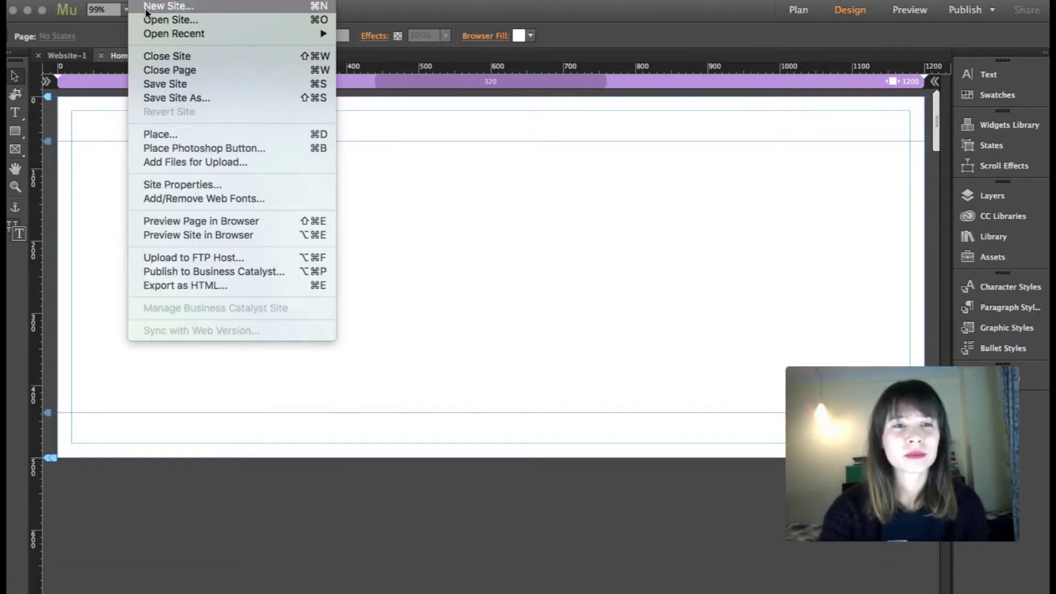
left_click(185, 197)
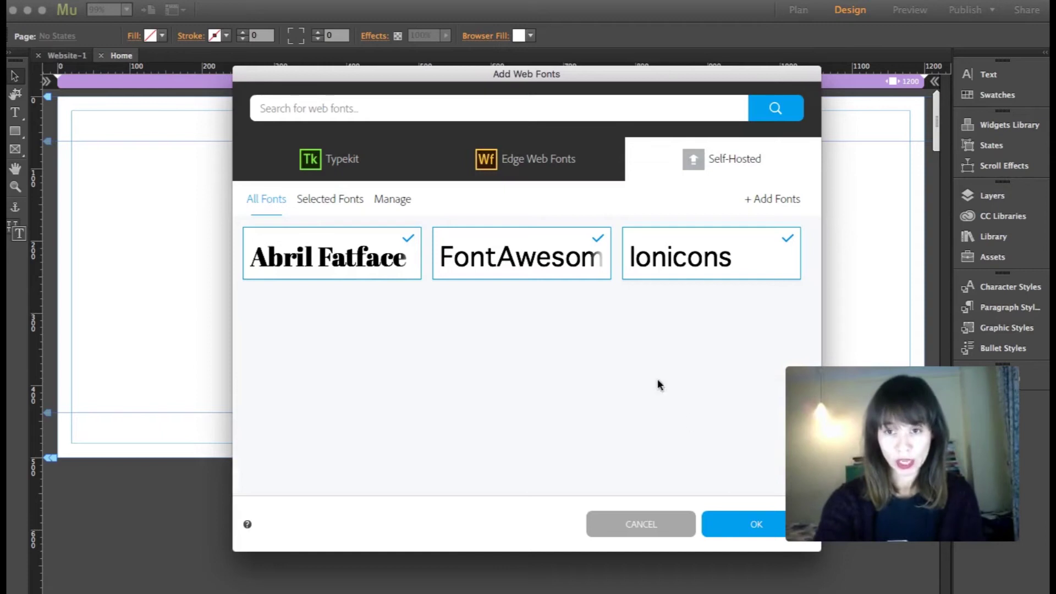
left_click(768, 200)
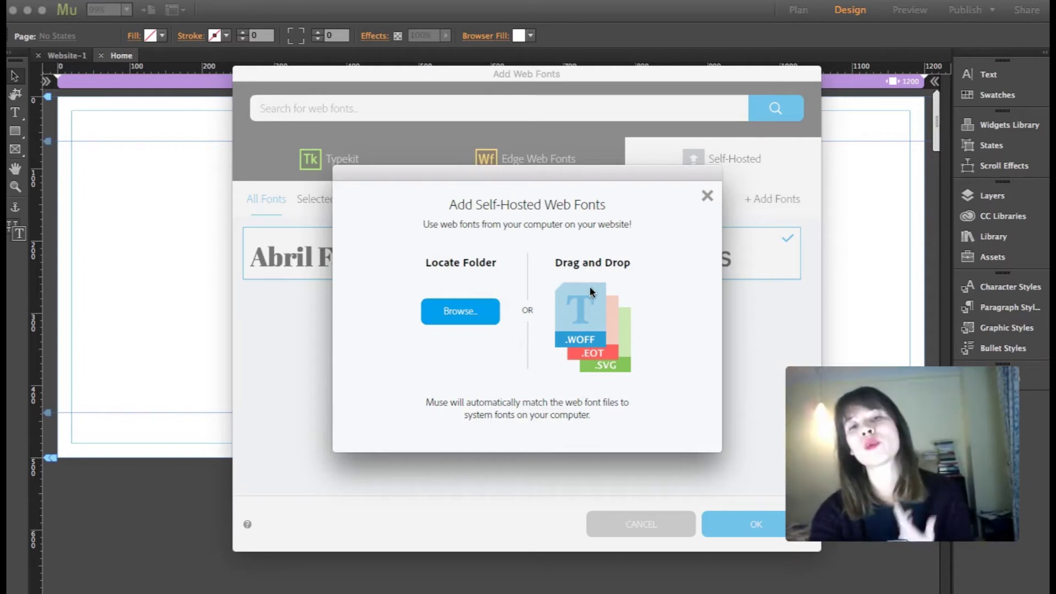
Drag icomoon.svg, icomoon.eot and icomoon.woff from the icomoon fonts folder into Muse's font dialog.
key("F11")
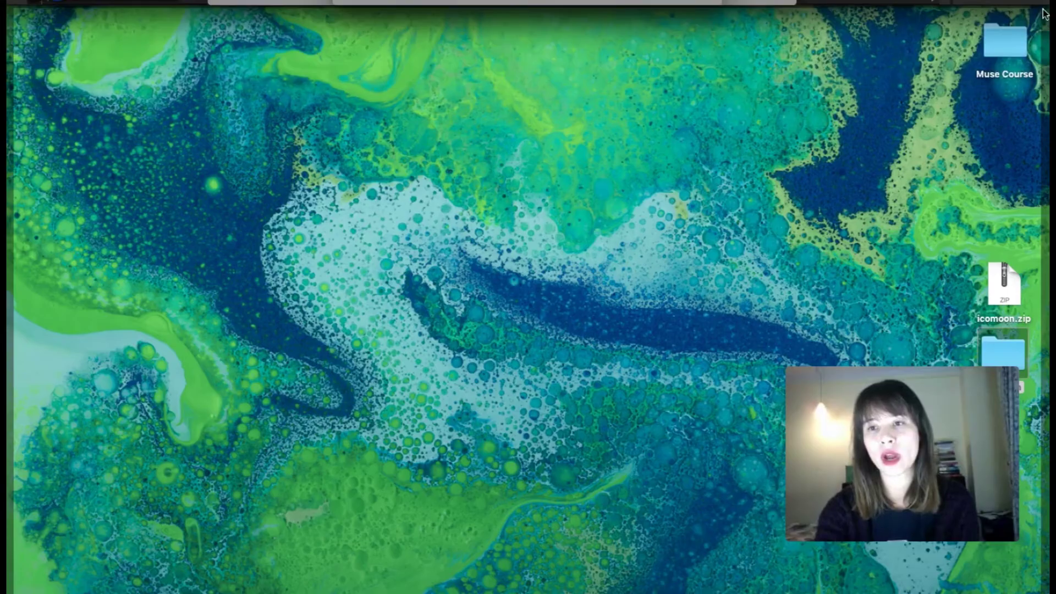
double_click(998, 355)
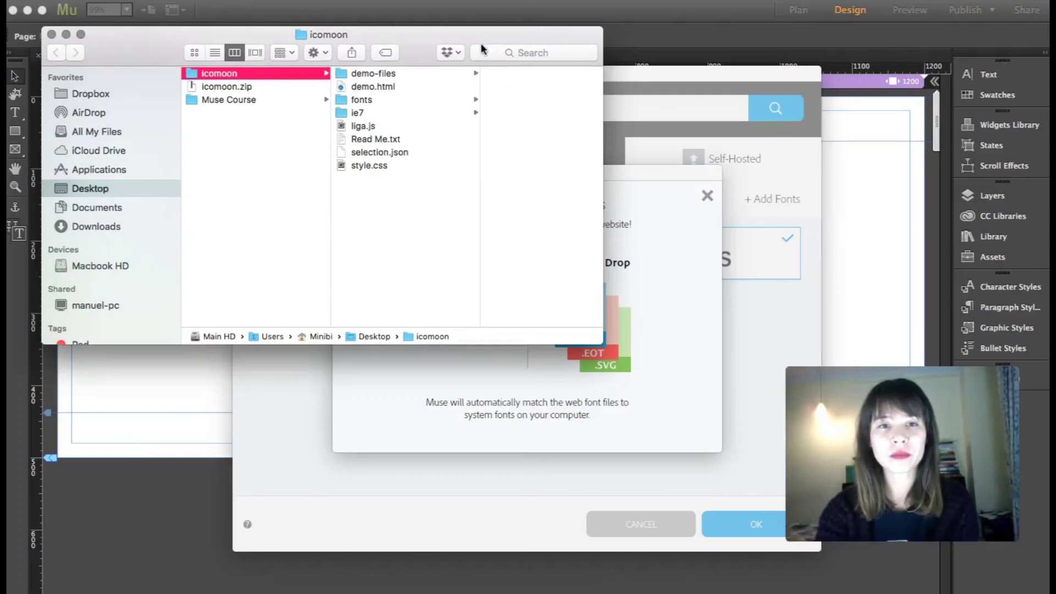
left_click(357, 99)
left_click_drag(426, 41, 206, 38)
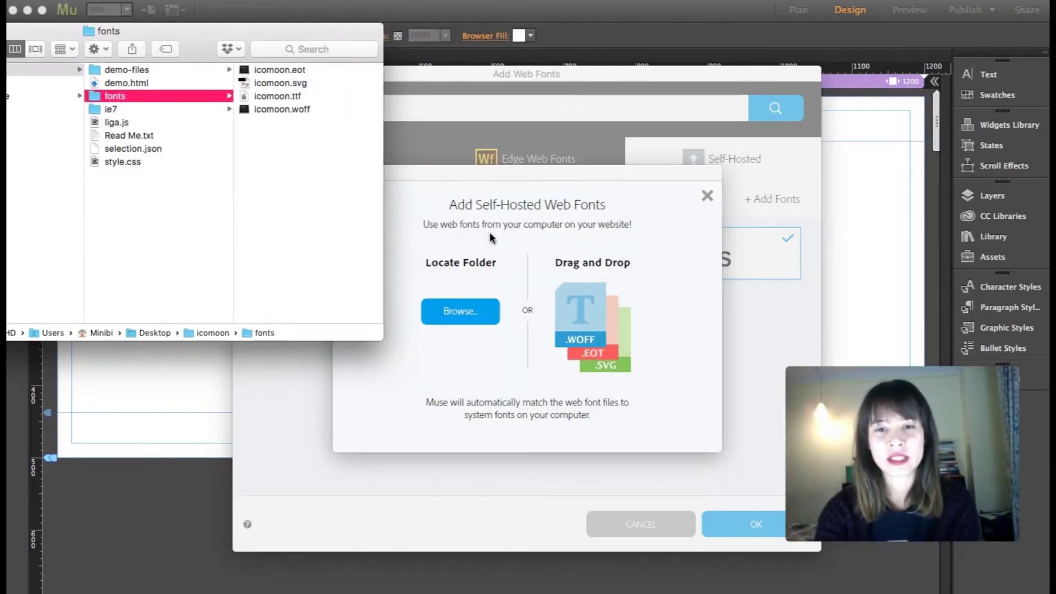
left_click(286, 83)
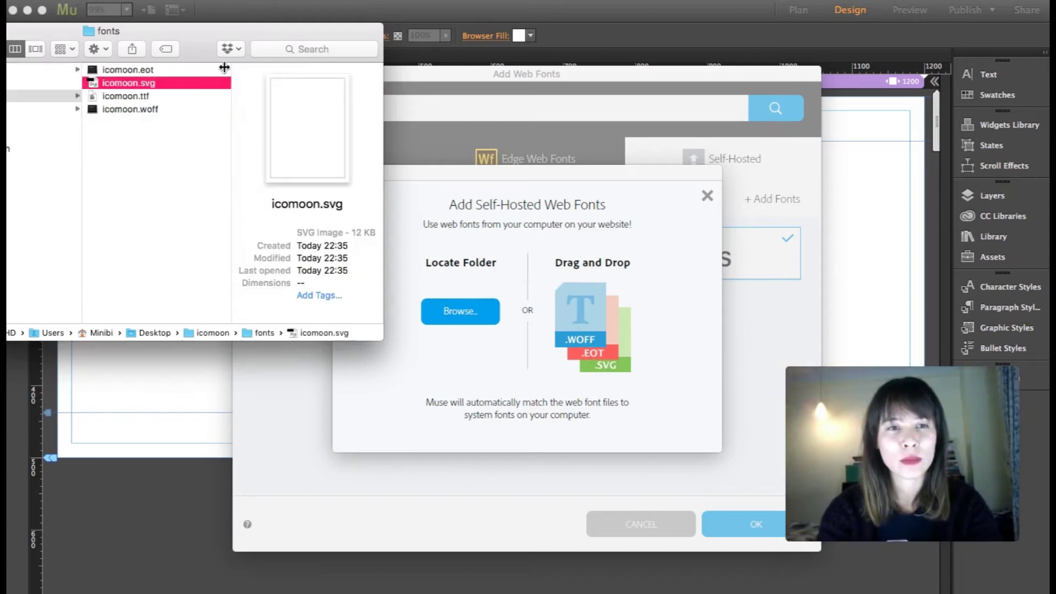
left_click(162, 71, "super")
left_click(163, 109, "super")
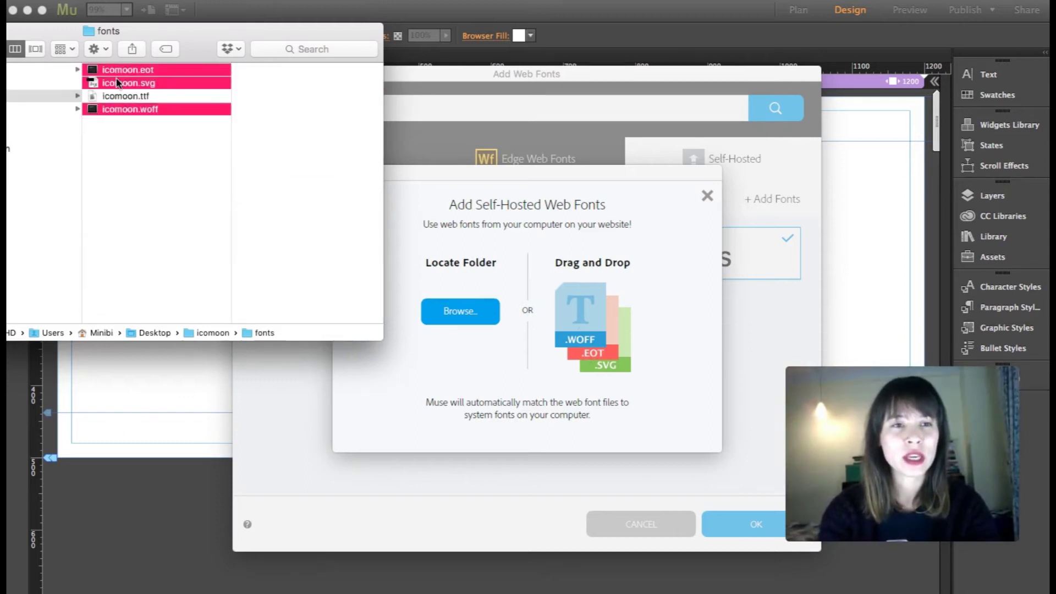
left_click_drag(127, 83, 622, 308)
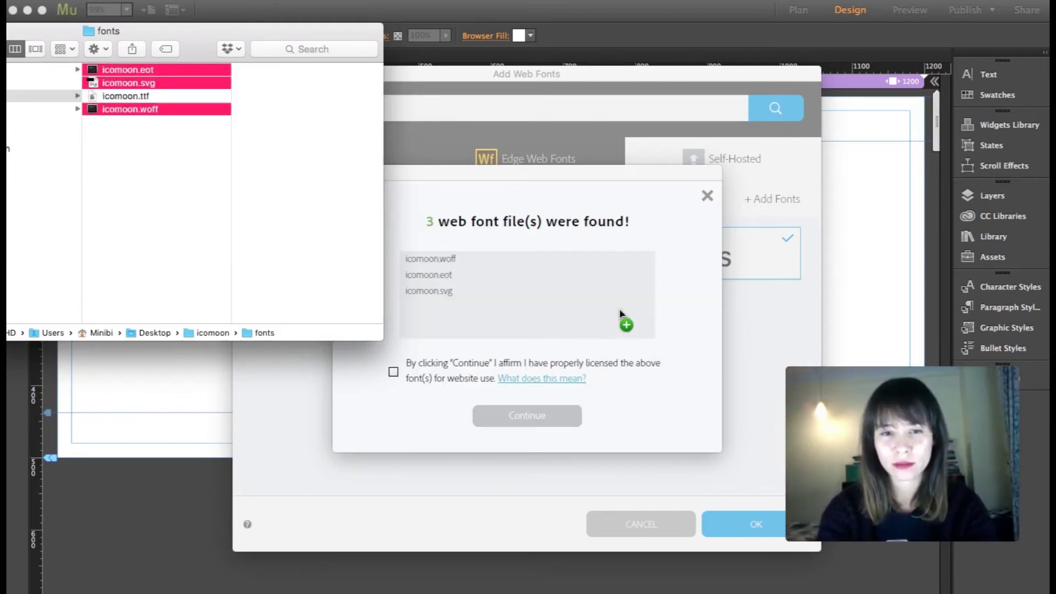
Affirm the licence and add icomoon Regular to the Web Fonts menu, dismissing the notification.
left_click(674, 393)
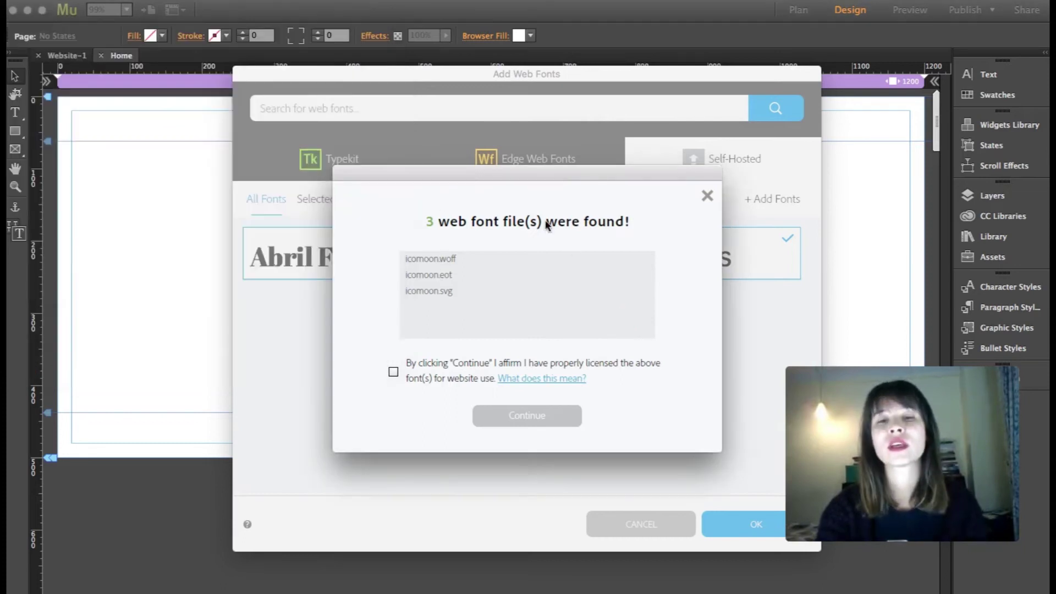
left_click(393, 373)
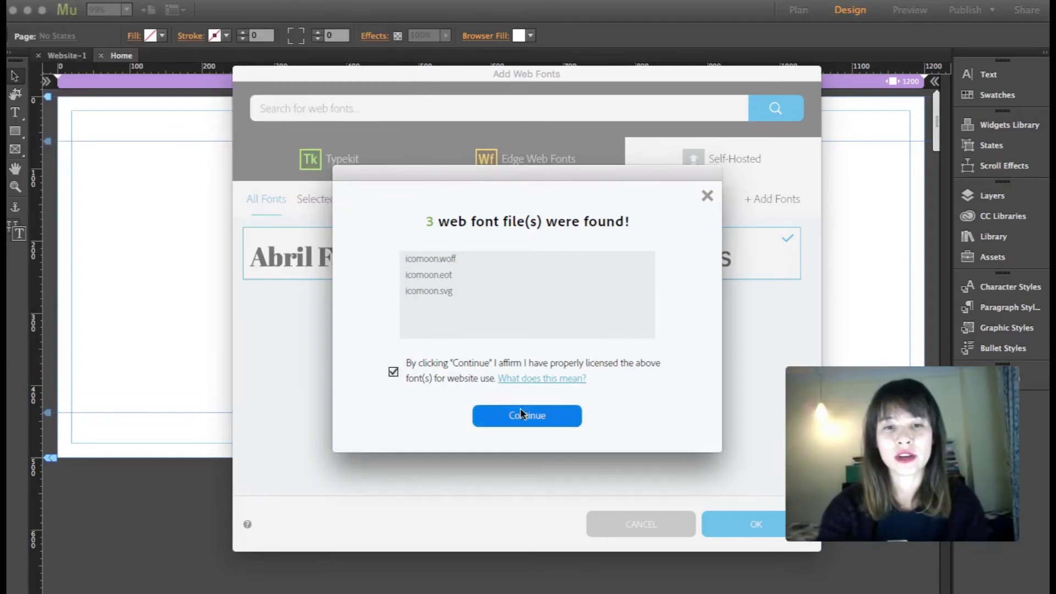
left_click(532, 421)
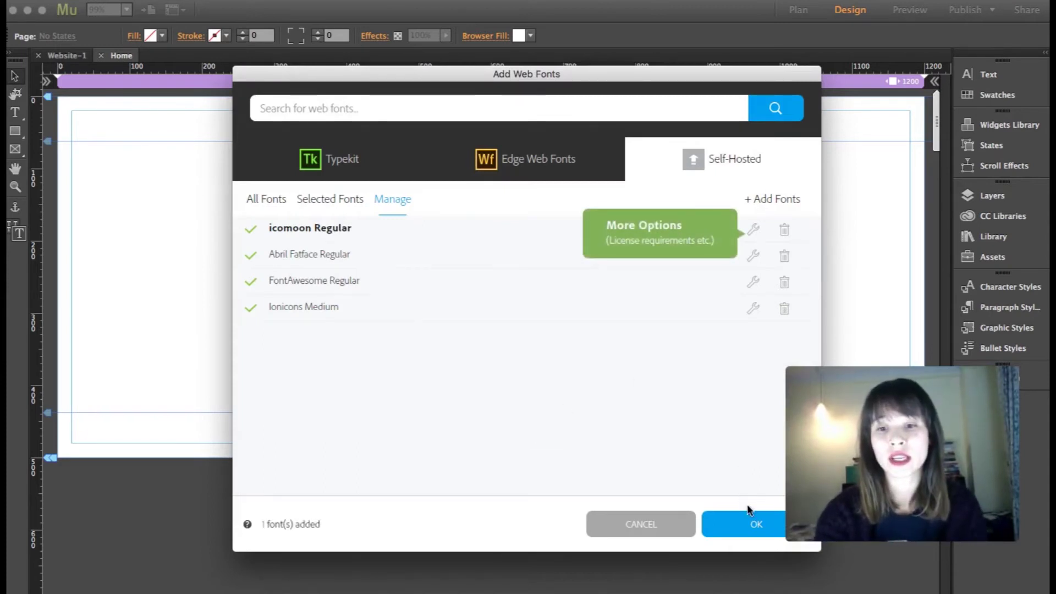
left_click(750, 523)
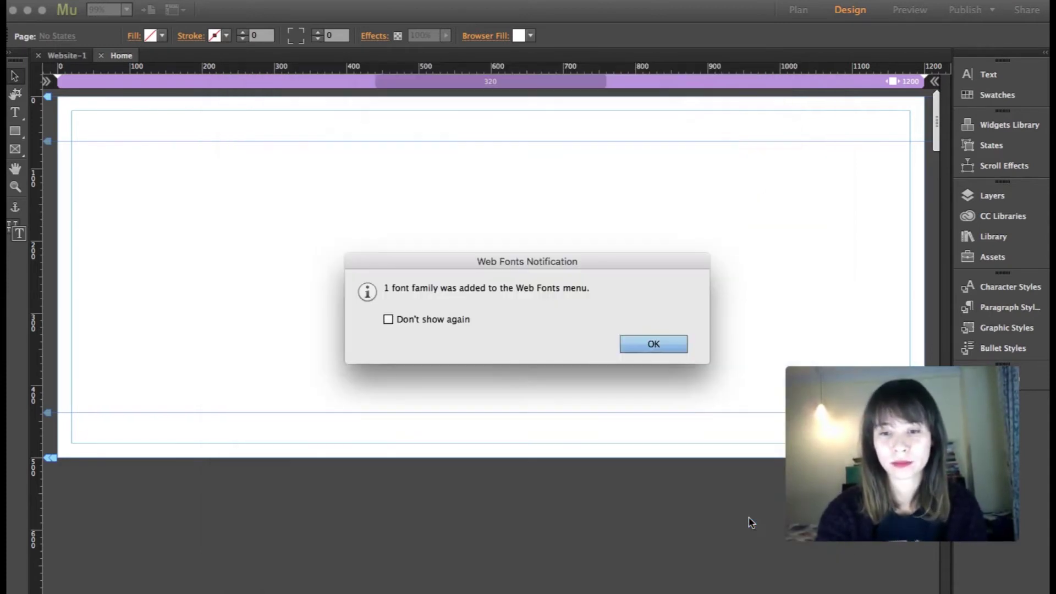
left_click(652, 343)
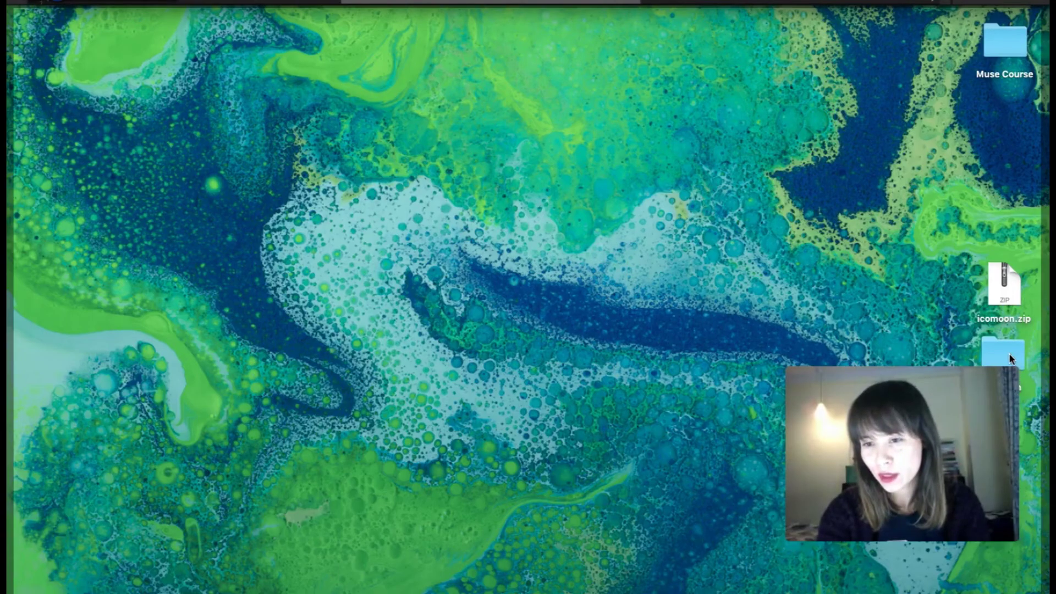
Open demo.html from the downloaded icomoon folder in Safari.
double_click(1004, 353)
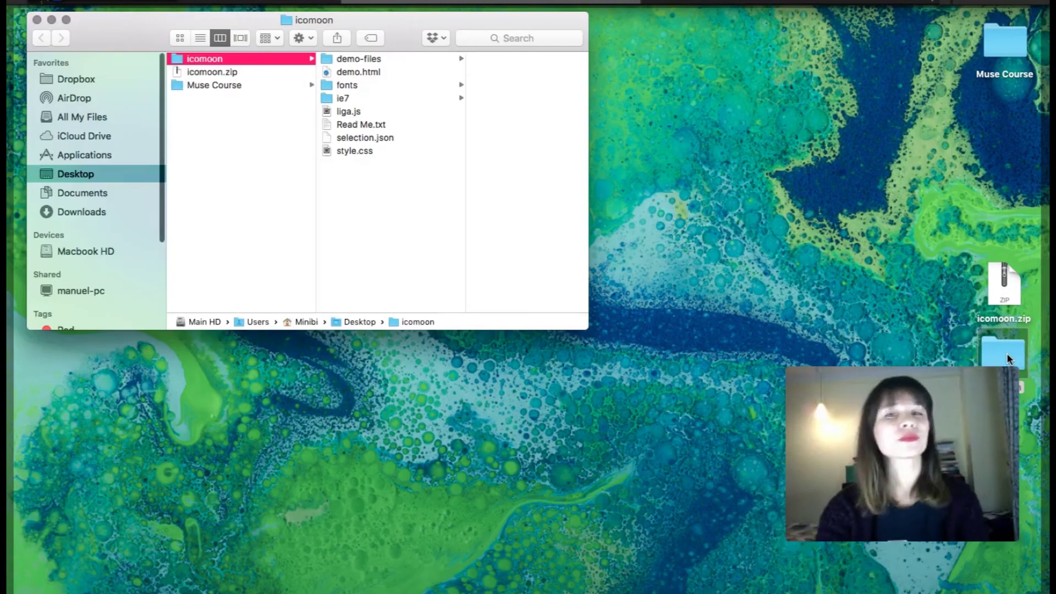
left_click(355, 71)
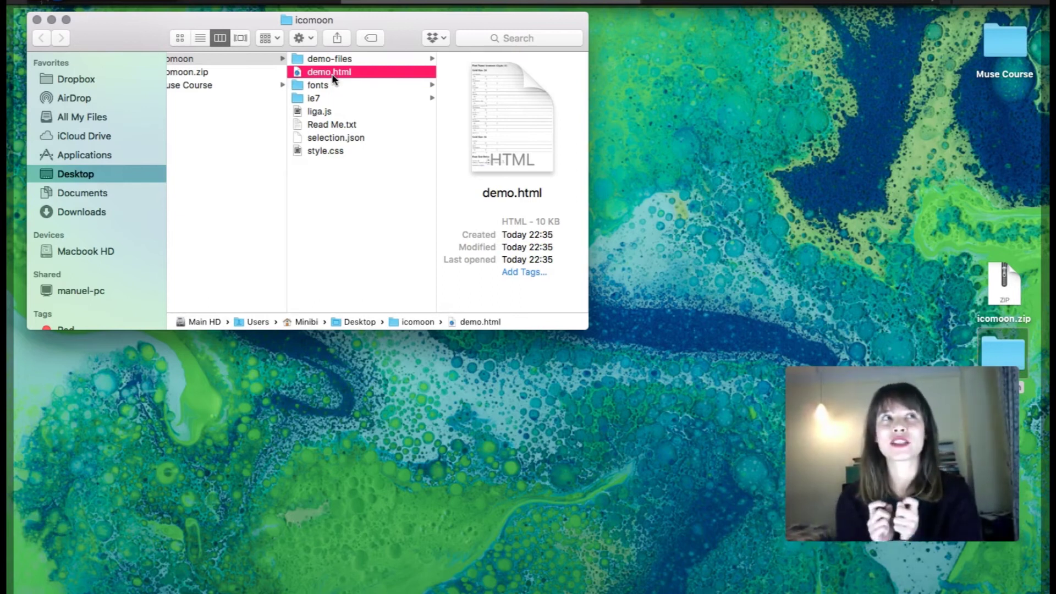
double_click(332, 74)
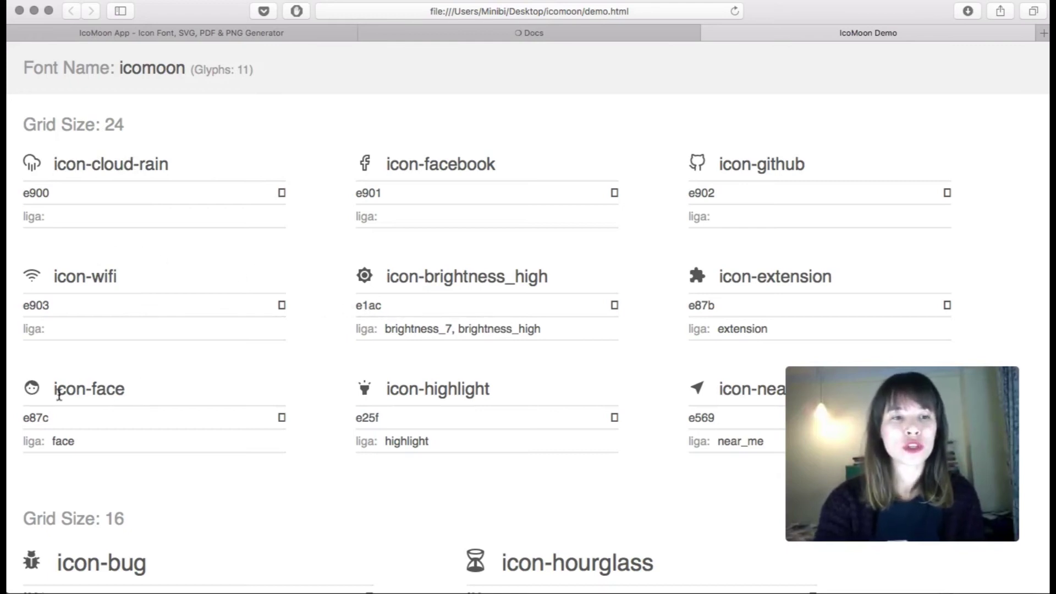
Select the e87c face glyph on the demo page and switch back to Adobe Muse.
left_click_drag(280, 417, 279, 419)
left_click(279, 419)
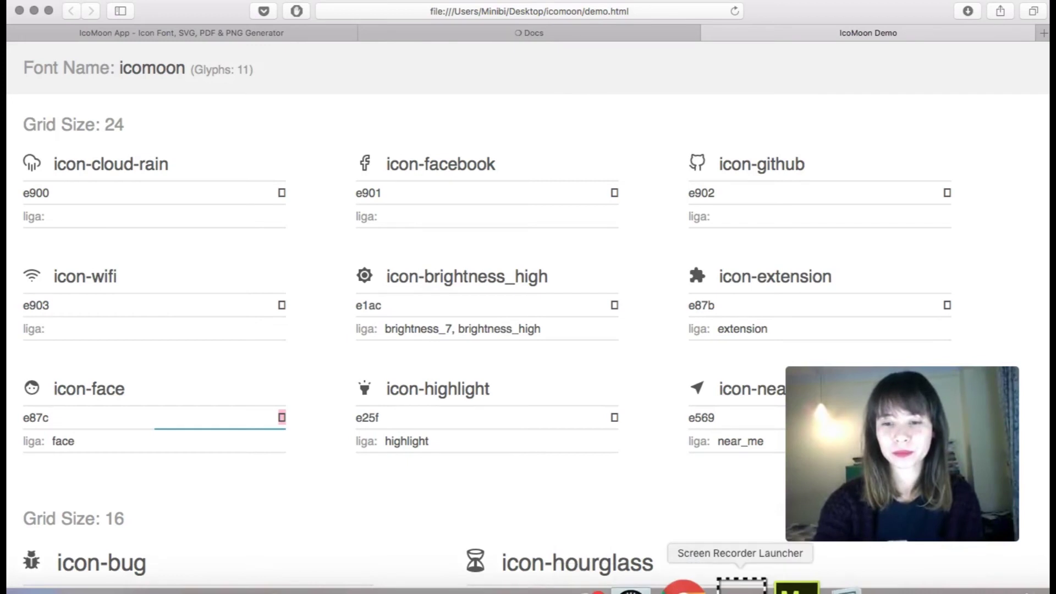
left_click(778, 586)
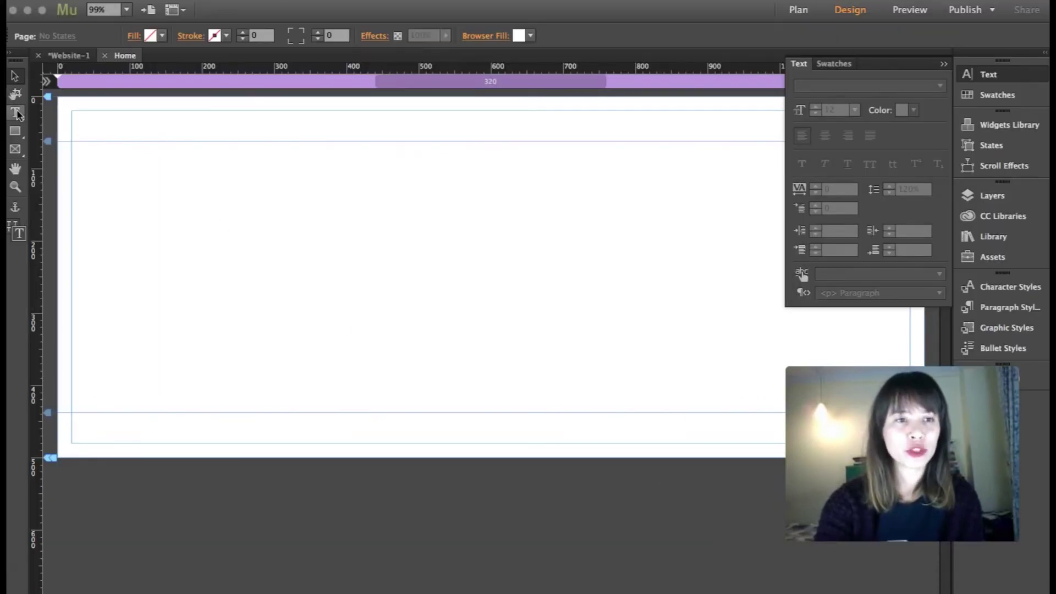
Draw a new text frame holding the face glyph and select the frame.
left_click(16, 112)
left_click_drag(220, 186, 348, 258)
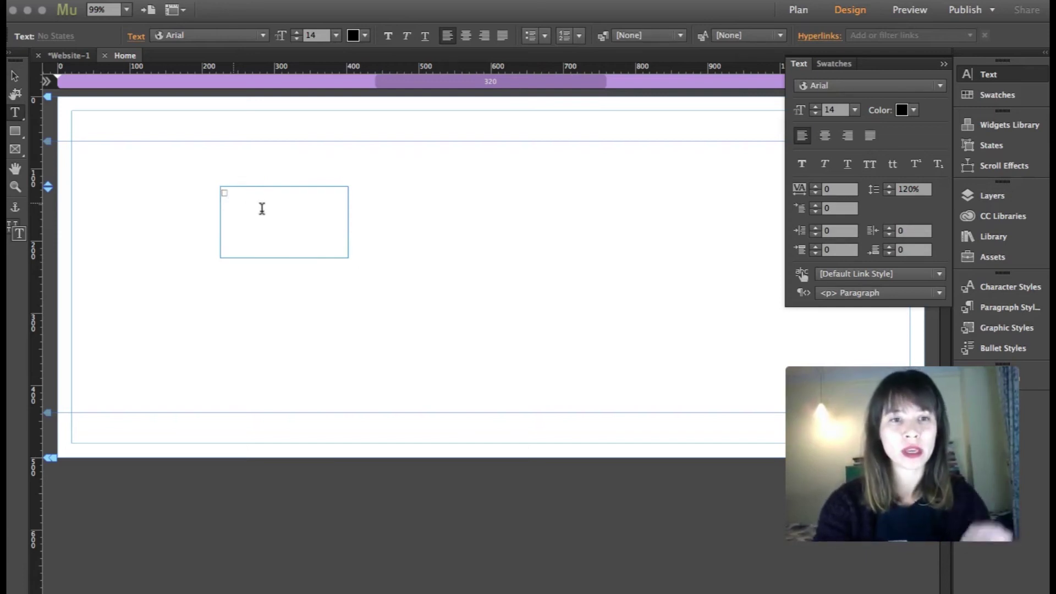
left_click(16, 76)
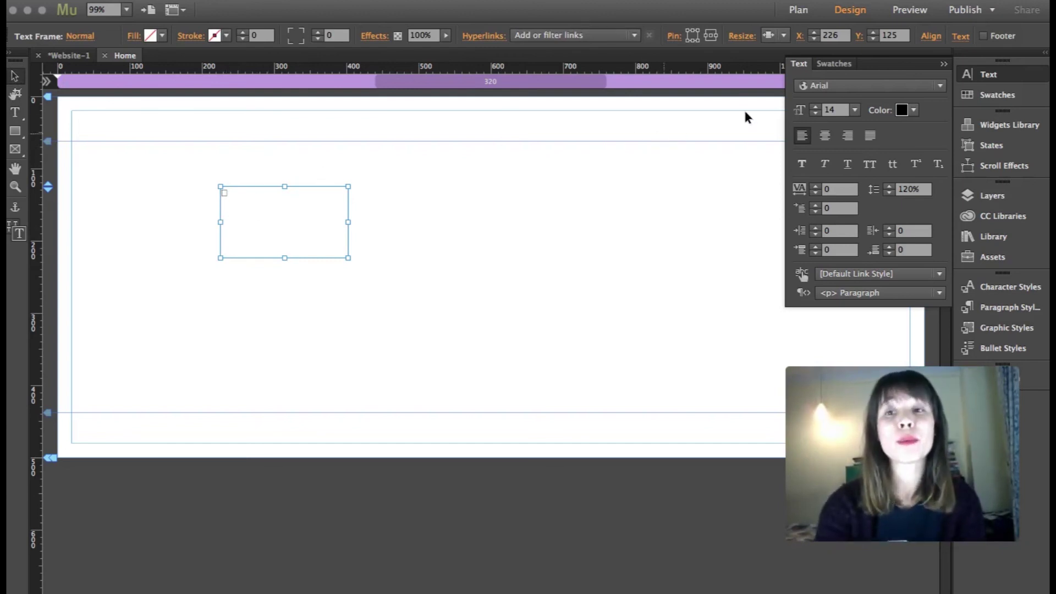
Set the face icon to the icomoon font, size 36, dark navy #181464.
left_click(840, 88)
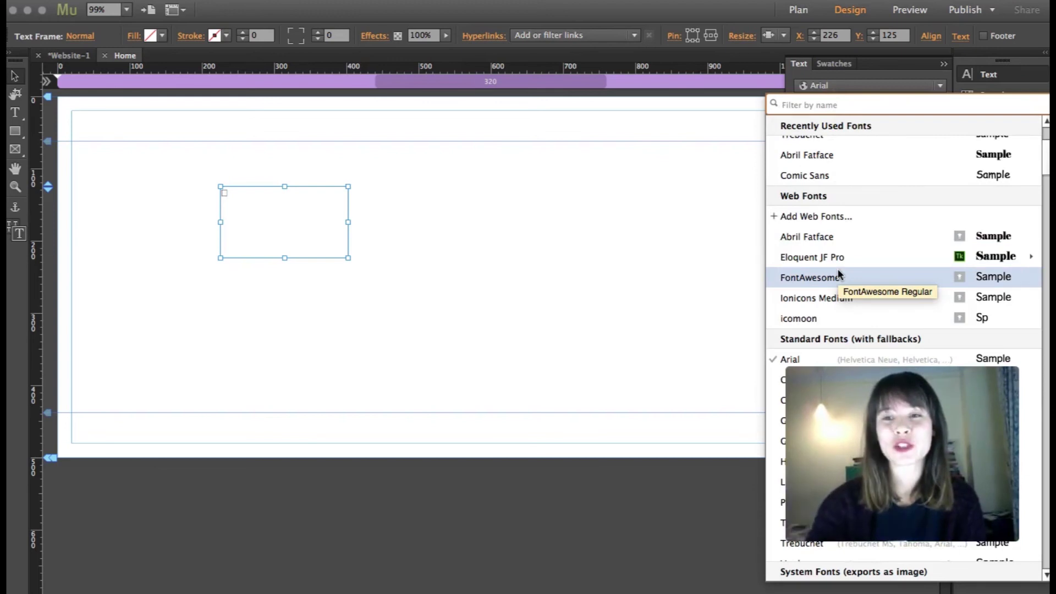
left_click(834, 306)
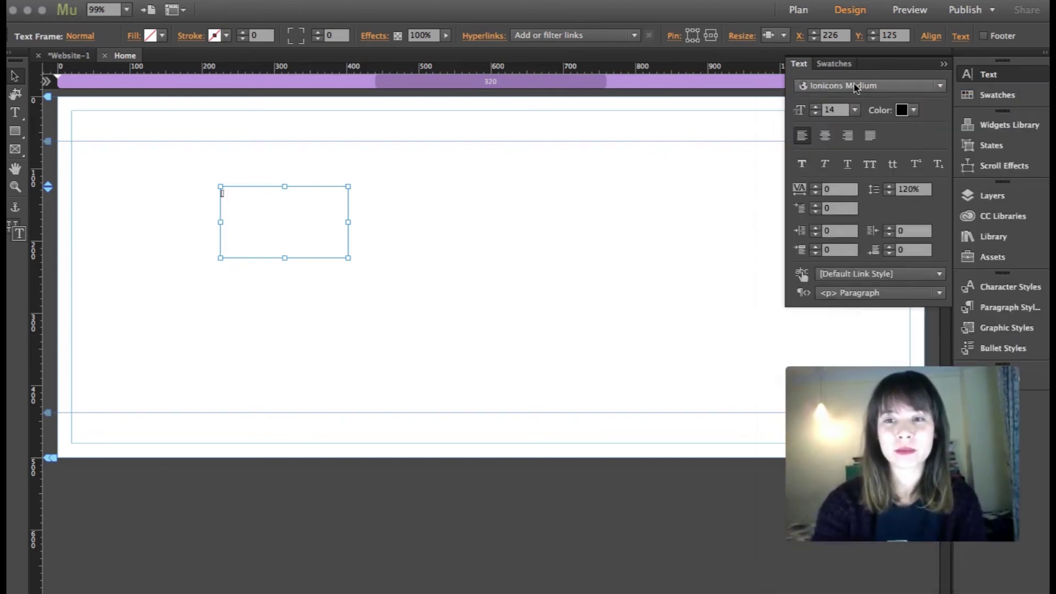
left_click(856, 87)
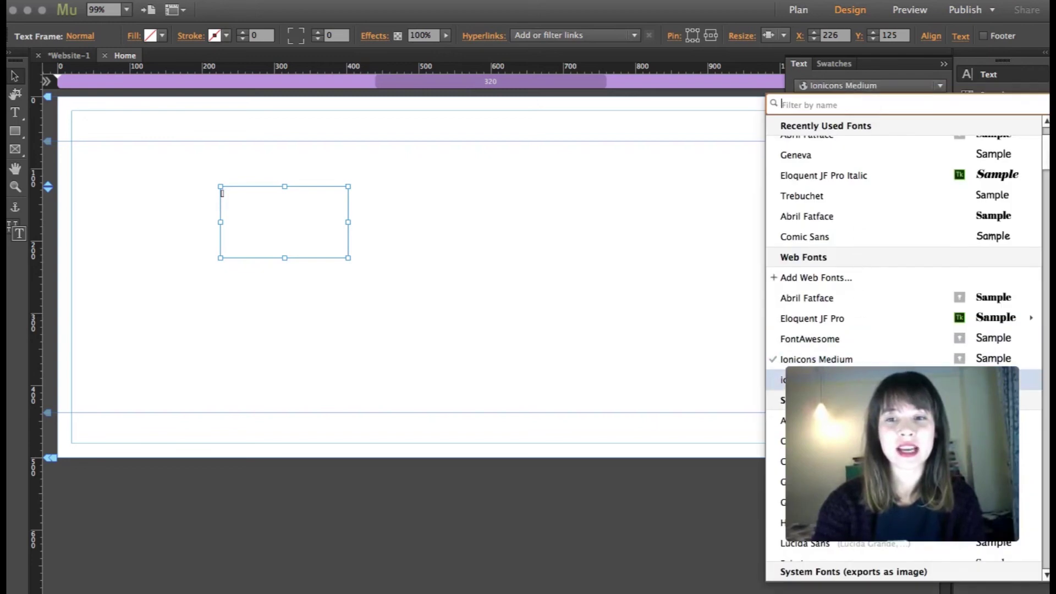
left_click(808, 380)
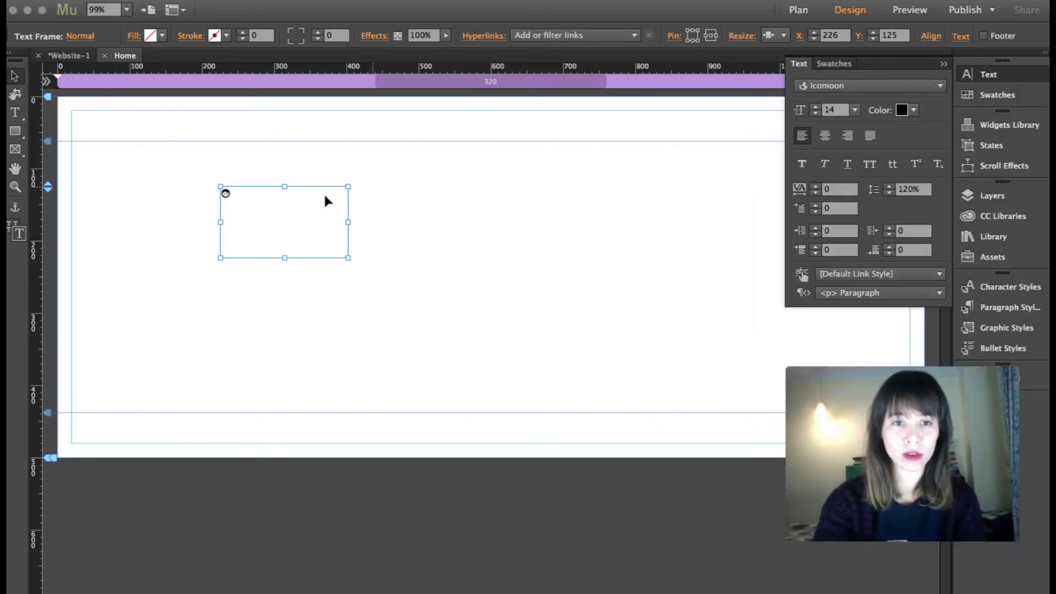
left_click(853, 110)
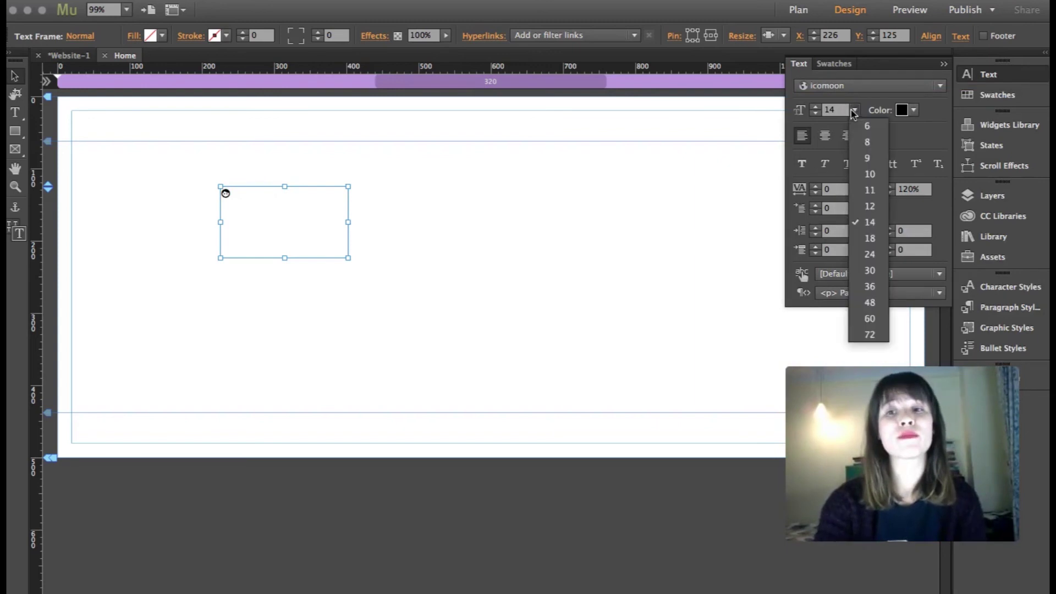
left_click(869, 286)
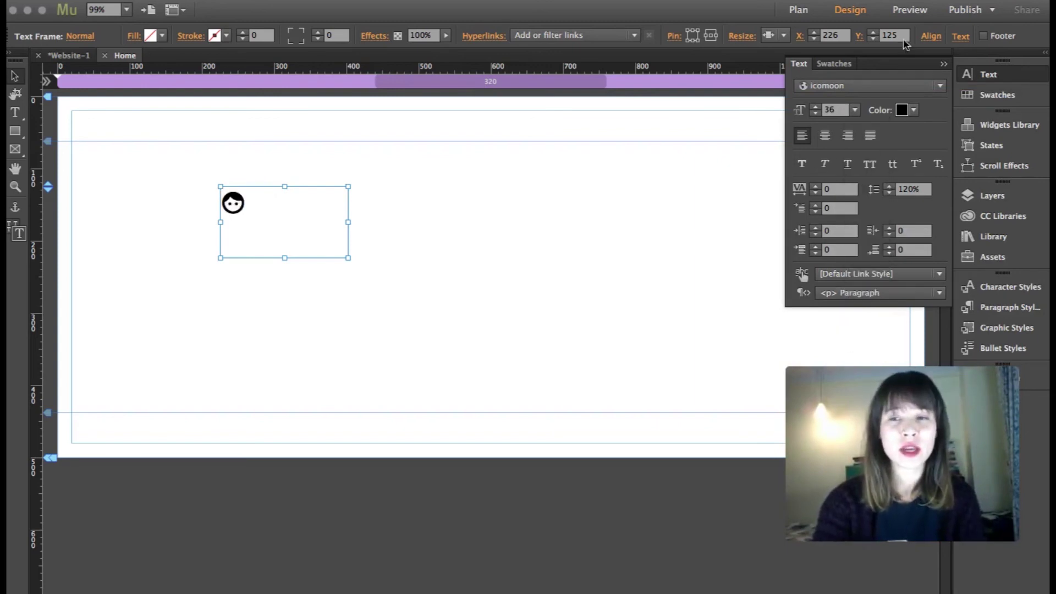
left_click(913, 110)
left_click(994, 155)
left_click(15, 76)
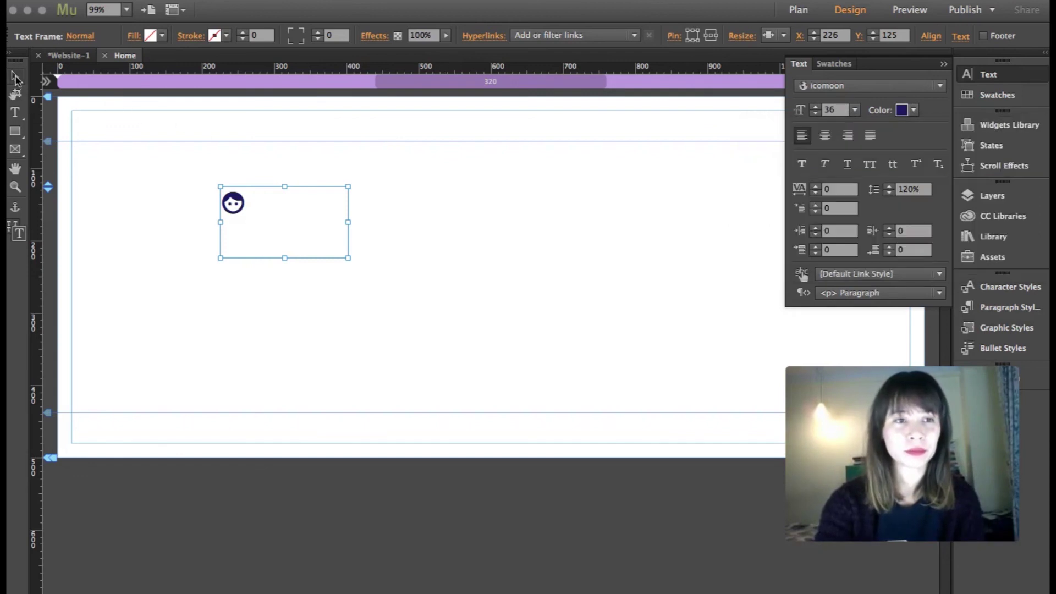
left_click(122, 229)
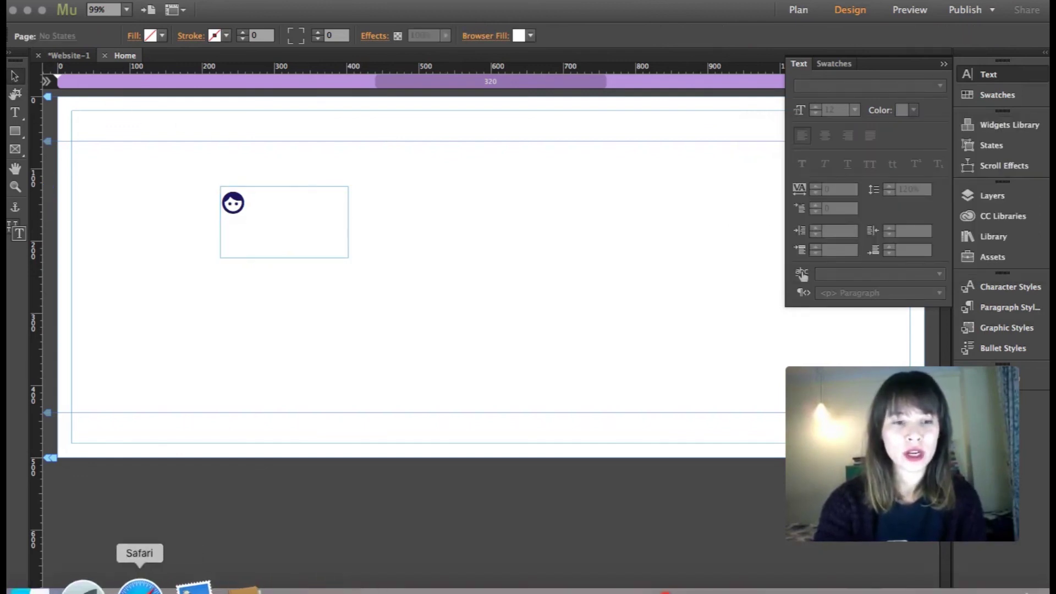
Copy the bug icon's glyph (f091) from the IcoMoon demo page in Safari and return to Adobe Muse.
left_click(140, 584)
scroll(369, 278, "down", 10)
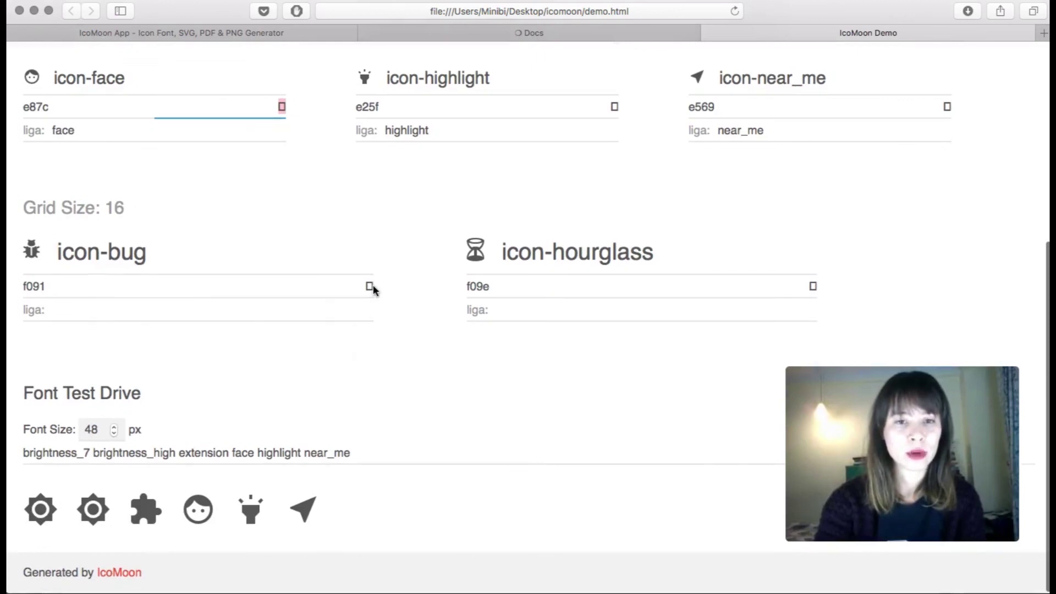
left_click(370, 287)
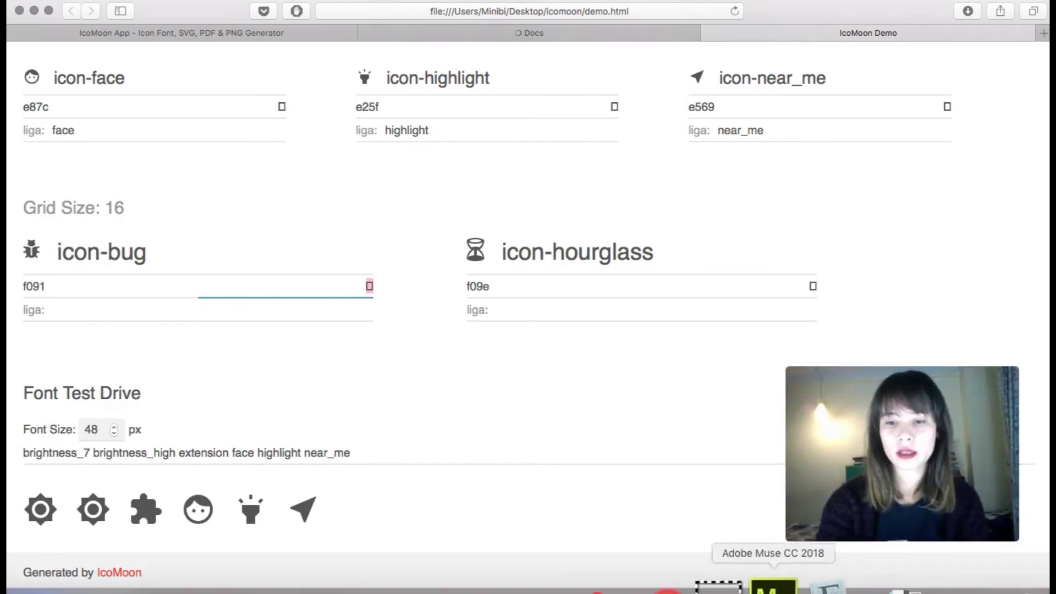
left_click(761, 578)
left_click(17, 114)
Place the bug glyph in a small text frame below the face icon, set in the icomoon font.
left_click_drag(352, 293, 391, 324)
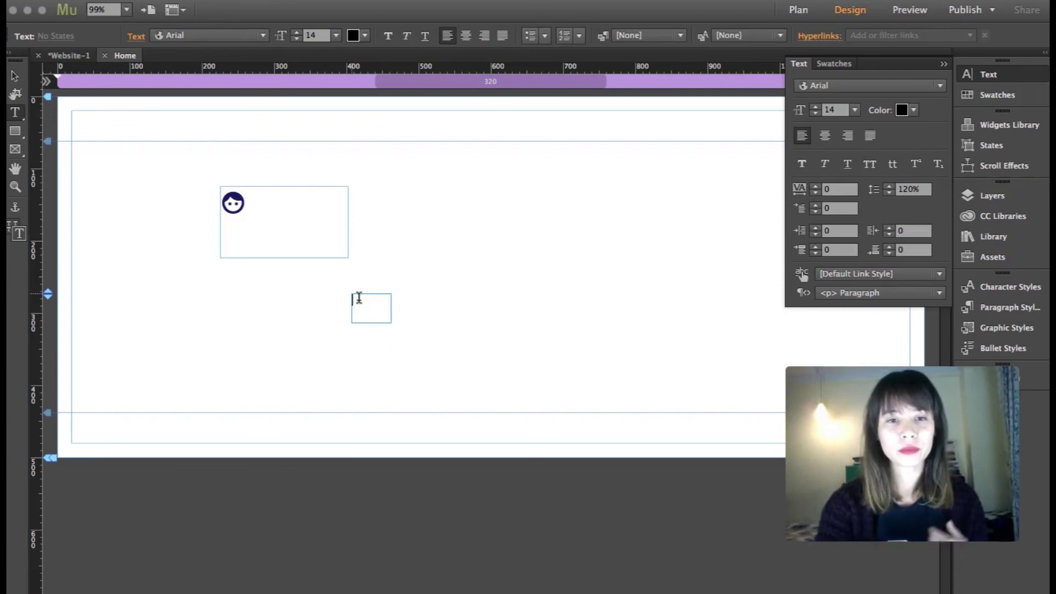
left_click(15, 75)
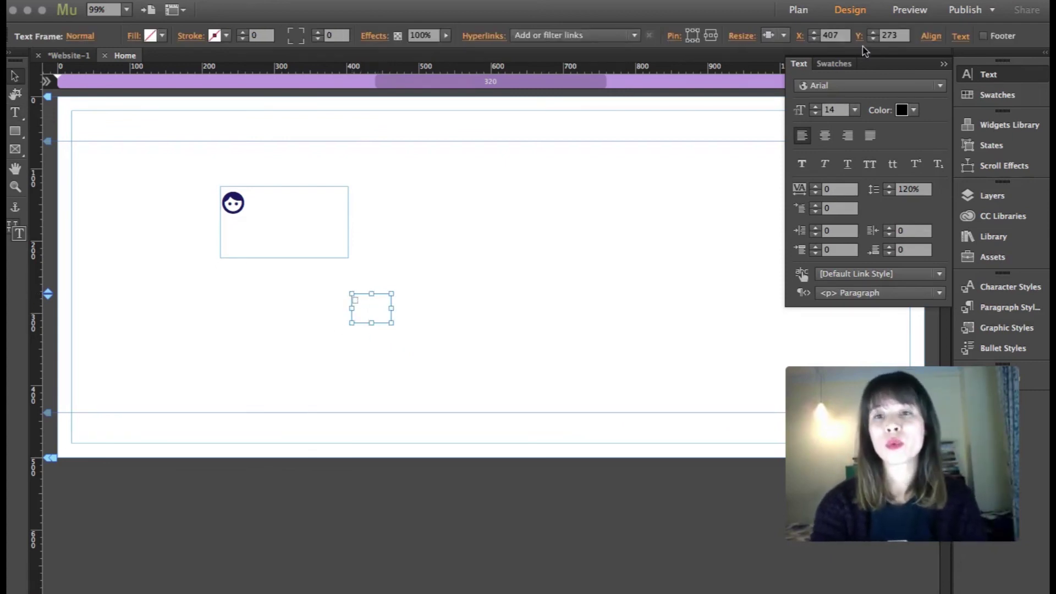
left_click(941, 87)
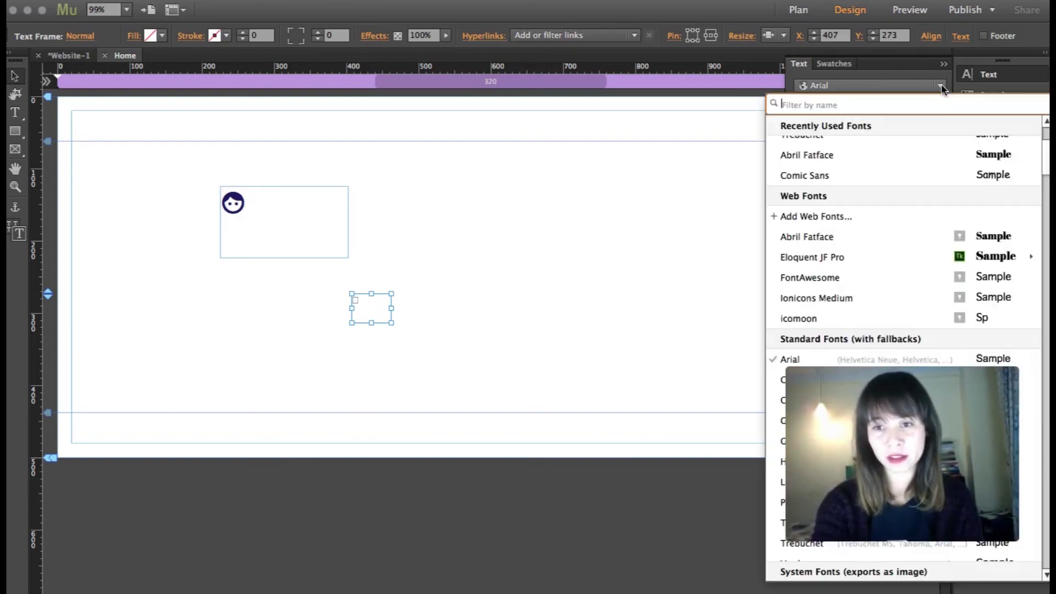
left_click(887, 317)
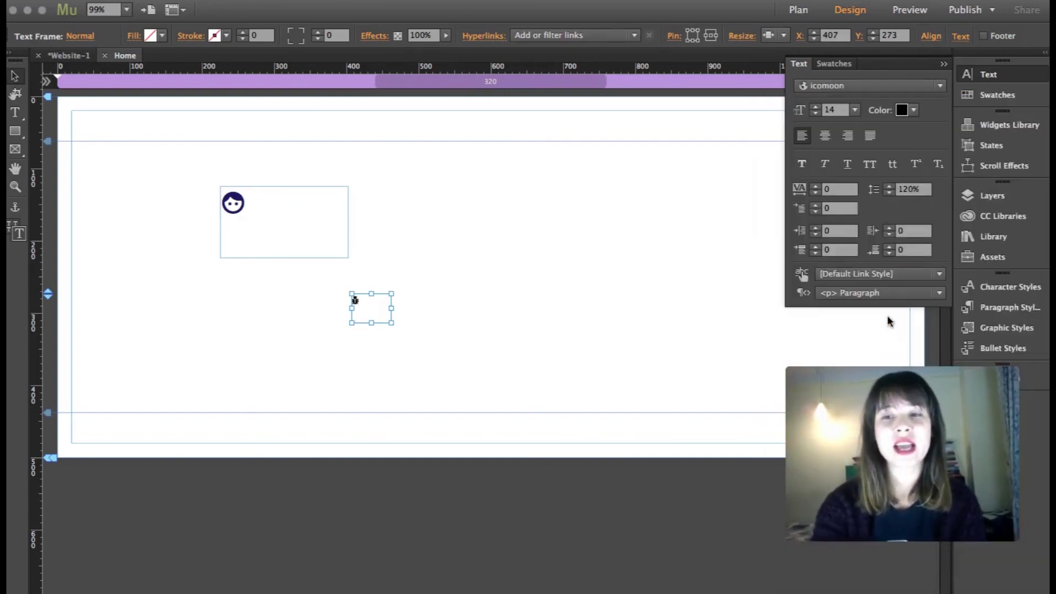
Enlarge the bug icon to size 72 and colour it teal.
left_click(856, 110)
left_click(883, 331)
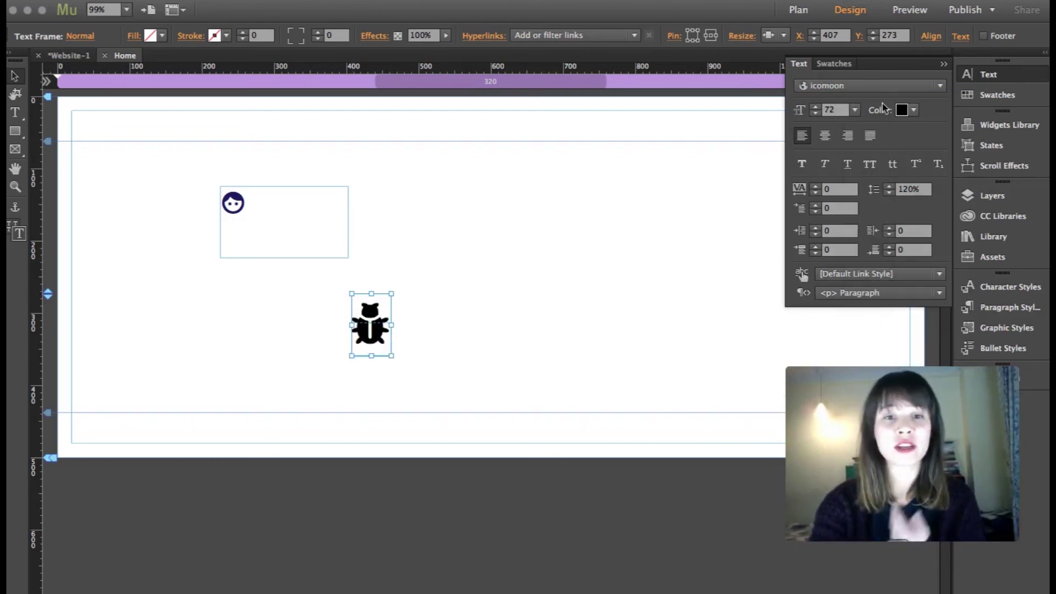
left_click(913, 110)
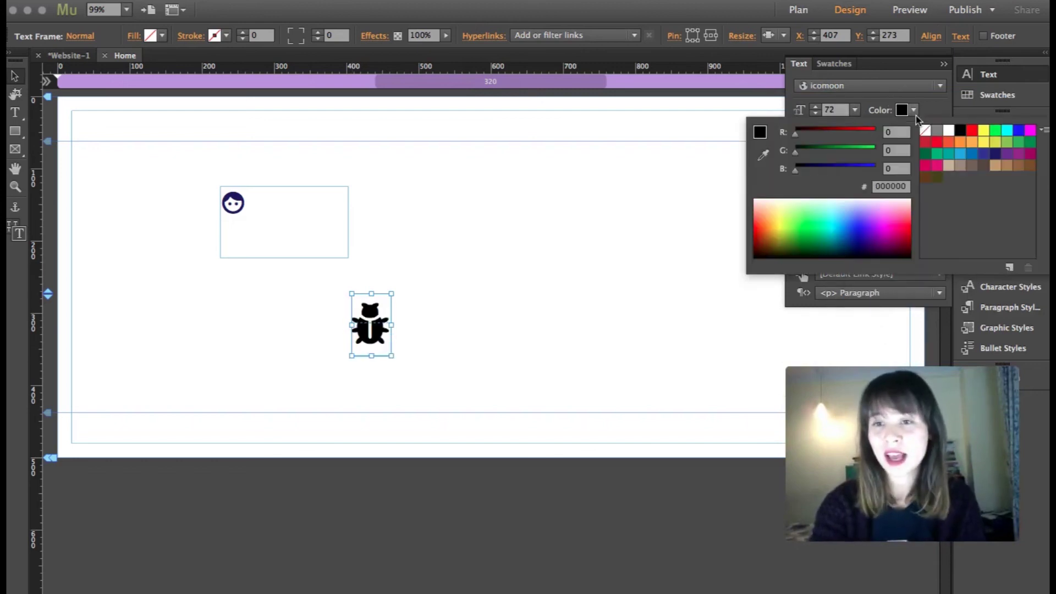
left_click(948, 154)
left_click(144, 223)
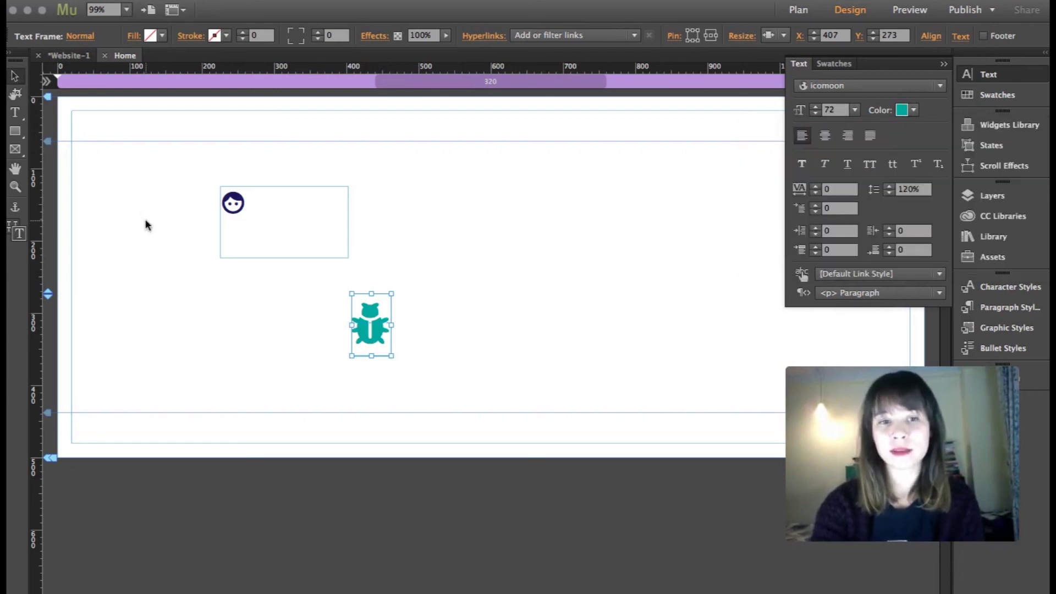
left_click(308, 352)
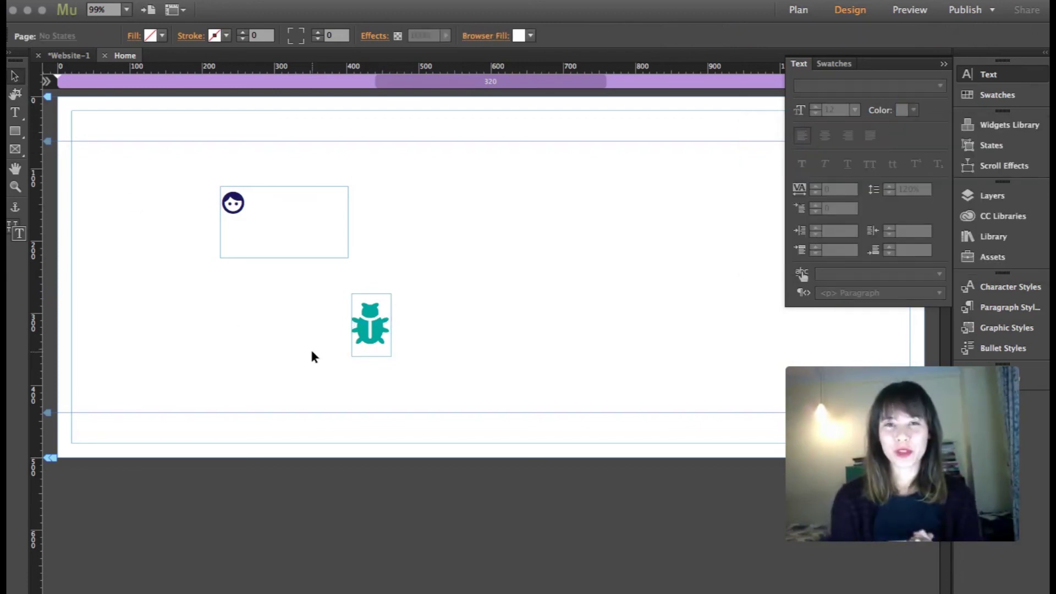